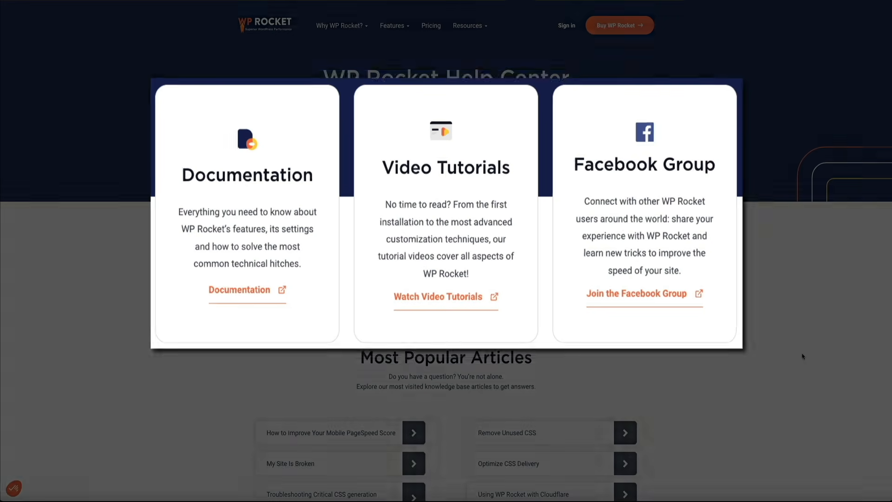
Step: Browse the support resources and most popular articles in the WP Rocket Help Center
{"action": "scroll", "coordinate": [803, 356], "scroll_direction": "down", "scroll_amount": 3}
{"action": "scroll", "coordinate": [802, 357], "scroll_direction": "down", "scroll_amount": 6}
{"action": "scroll", "coordinate": [803, 356], "scroll_direction": "down", "scroll_amount": 1}
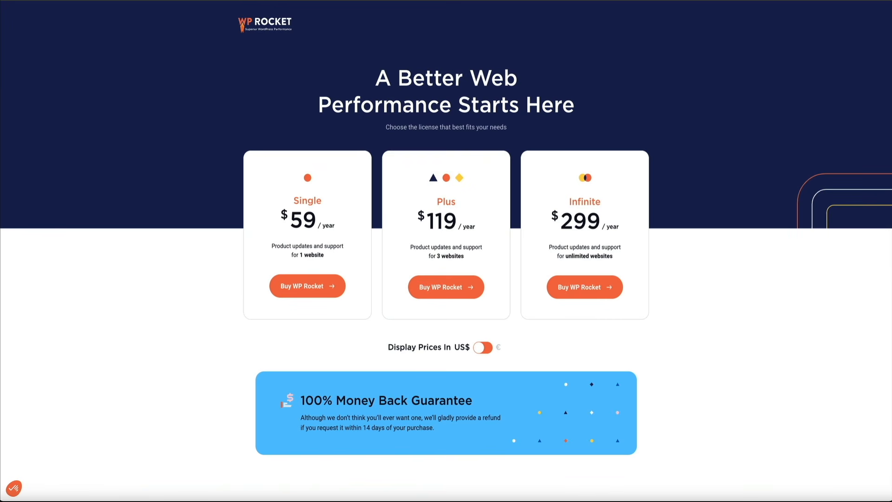
Step: Compare the WP Rocket license plans and what they include, and open the checkout for the Single license
{"action": "scroll", "coordinate": [801, 290], "scroll_direction": "down", "scroll_amount": 8}
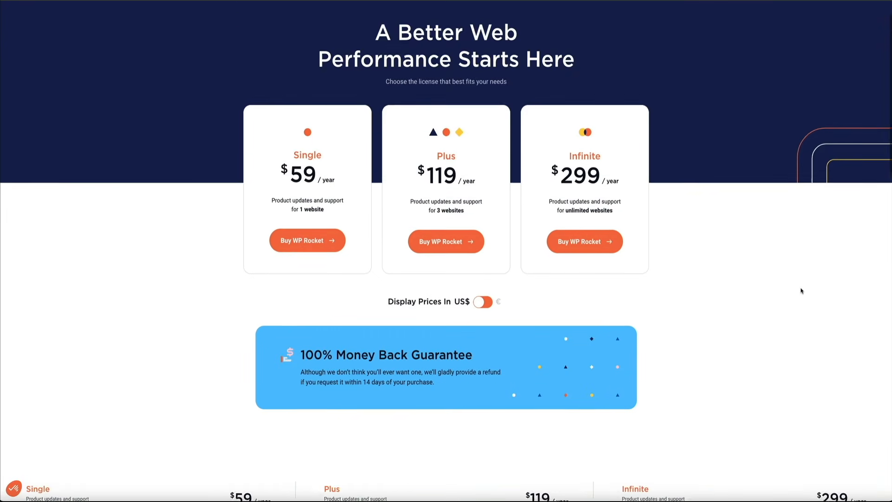
{"action": "scroll", "coordinate": [801, 291], "scroll_direction": "down", "scroll_amount": 3}
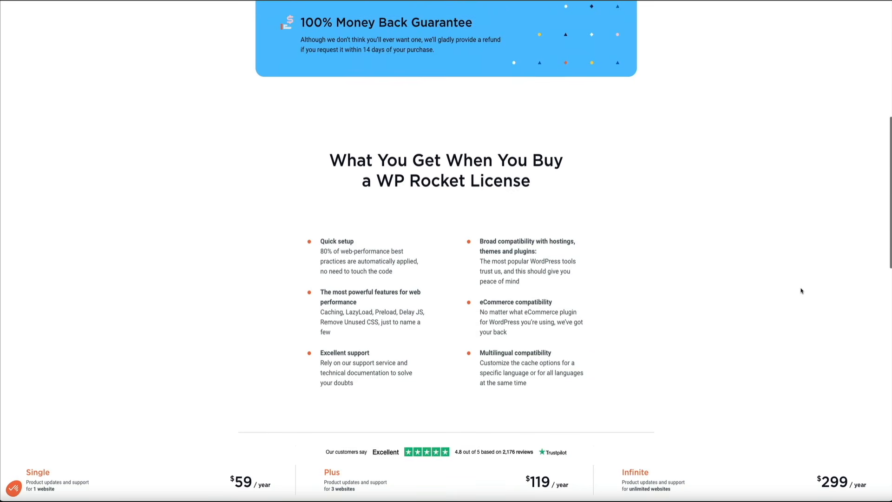
{"action": "scroll", "coordinate": [801, 289], "scroll_direction": "down", "scroll_amount": 1}
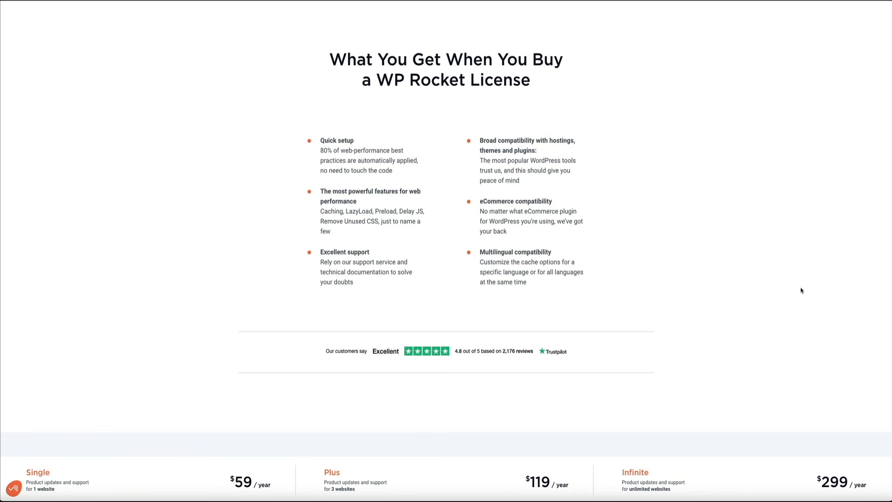
{"action": "scroll", "coordinate": [801, 290], "scroll_direction": "up", "scroll_amount": 10}
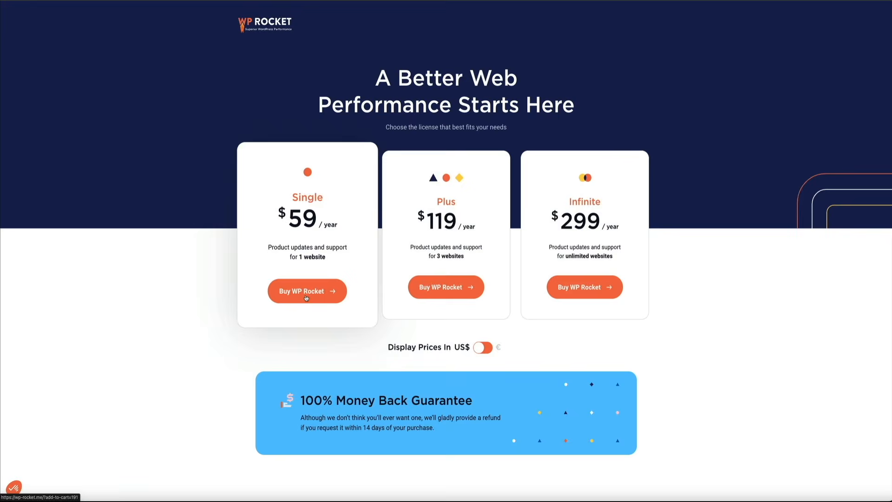
{"action": "left_click", "coordinate": [307, 288]}
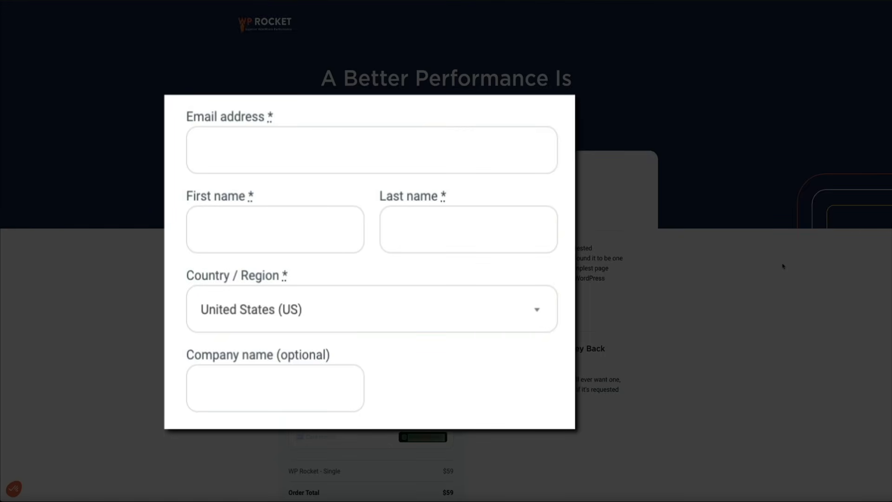
{"action": "scroll", "coordinate": [784, 266], "scroll_direction": "down", "scroll_amount": 4}
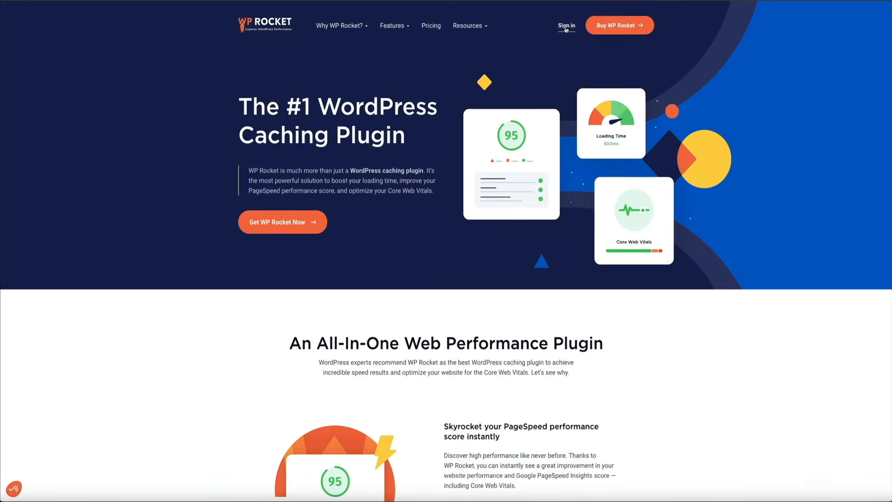
Step: Sign in to the WP Rocket customer account with the prefilled credentials
{"action": "left_click", "coordinate": [566, 31]}
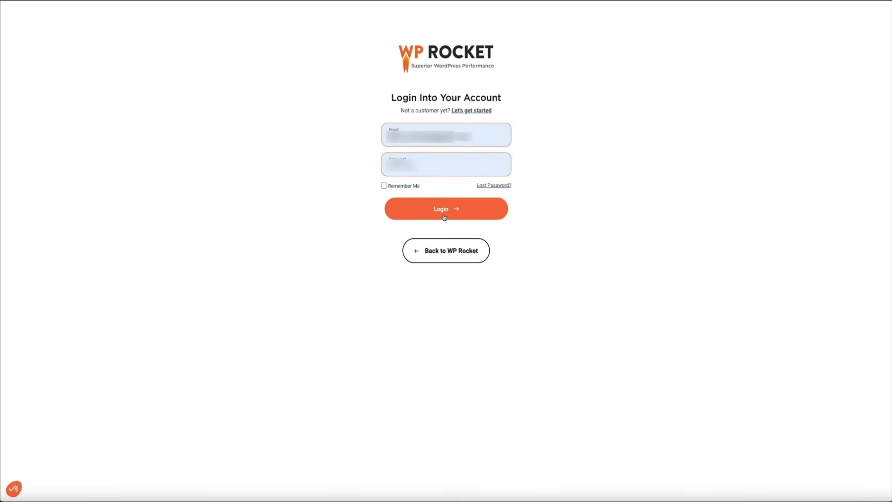
{"action": "left_click", "coordinate": [444, 217]}
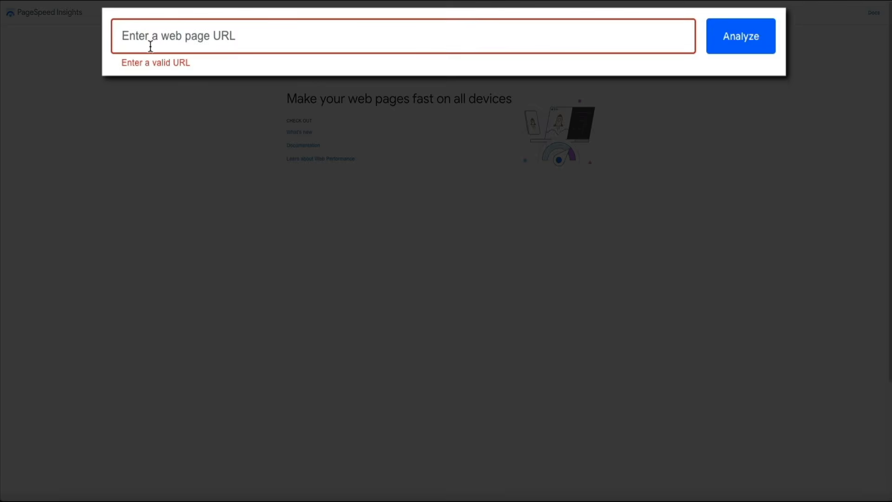
{"action": "type", "text": "https://testdomainhero.com/"}
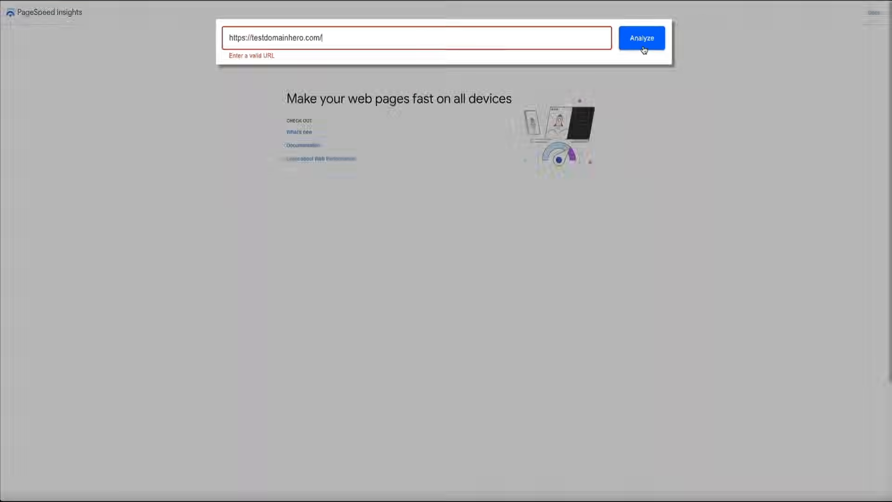
{"action": "left_click", "coordinate": [742, 49]}
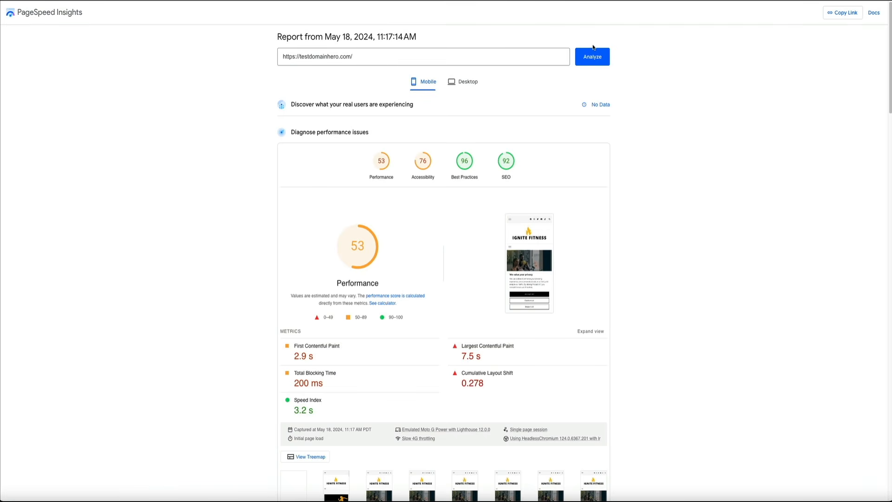
{"action": "left_click", "coordinate": [464, 86]}
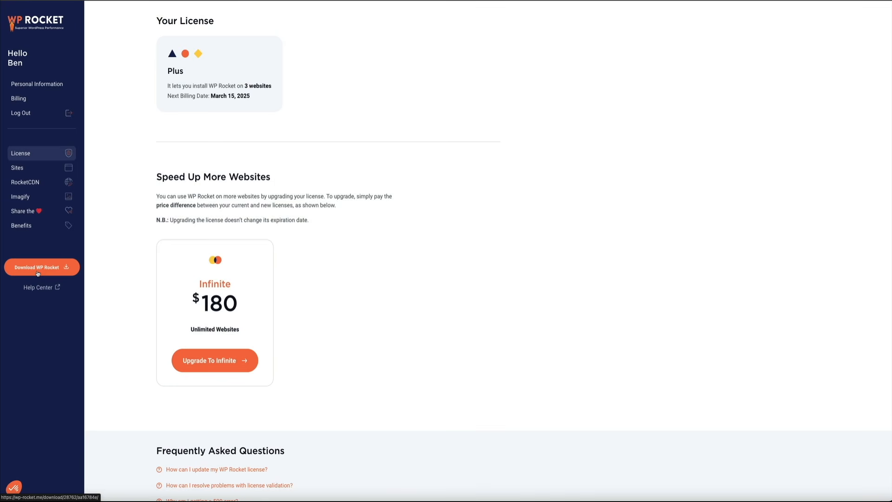
Step: Download the WP Rocket plugin from the account, and open the Ignite Fitness WordPress admin page for adding a new plugin
{"action": "left_click", "coordinate": [38, 273]}
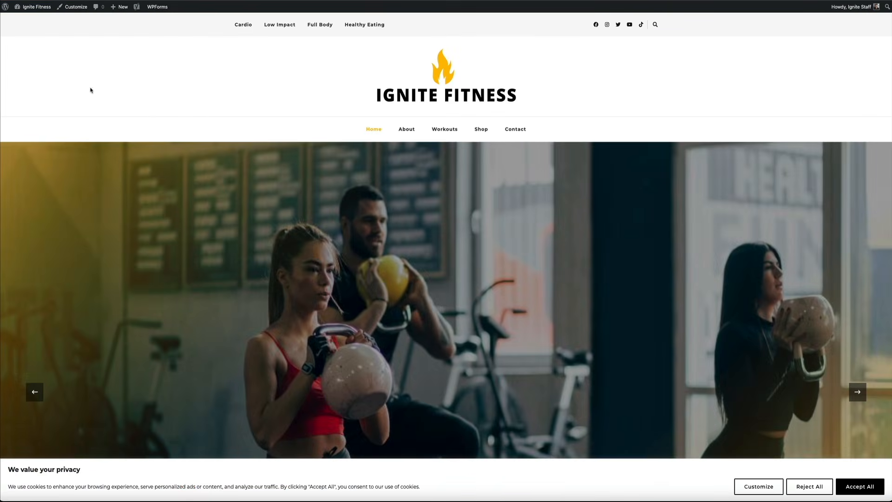
{"action": "mouse_move", "coordinate": [36, 7]}
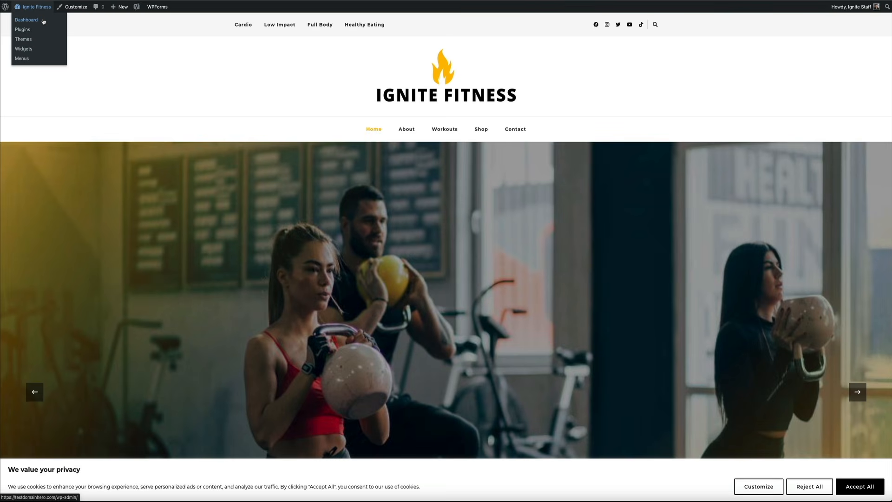
{"action": "left_click", "coordinate": [43, 21]}
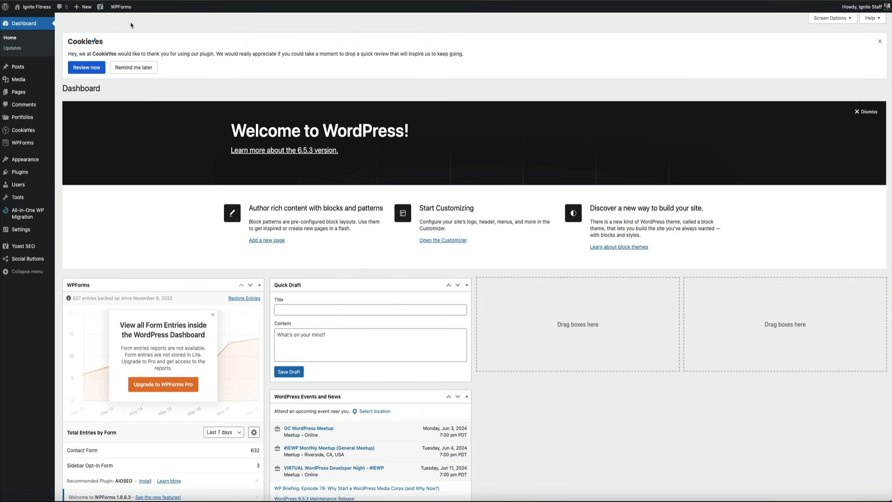
{"action": "mouse_move", "coordinate": [33, 174]}
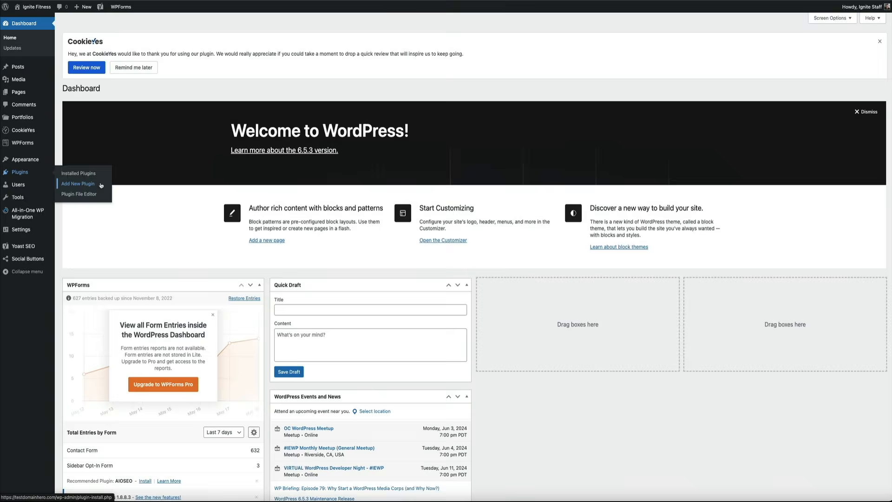
{"action": "left_click", "coordinate": [100, 184]}
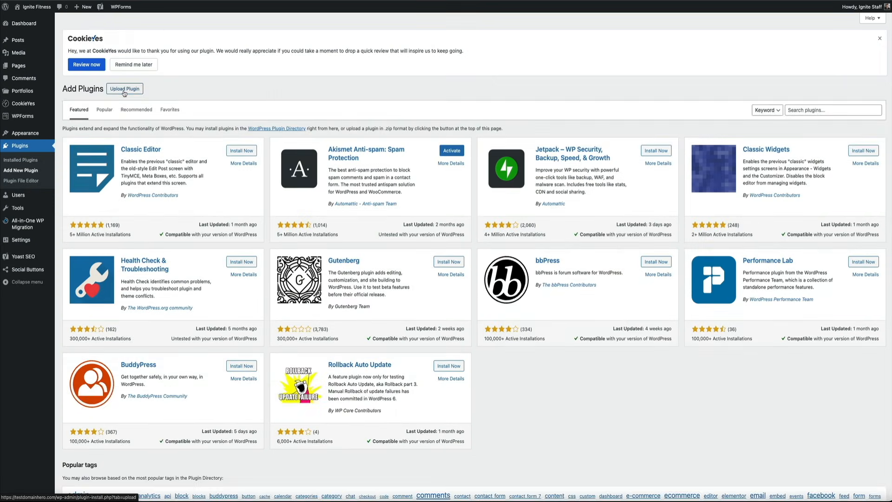
Step: Upload wp-rocket_3.16 (1).zip from Downloads as a new plugin, install it and activate it
{"action": "left_click", "coordinate": [125, 90]}
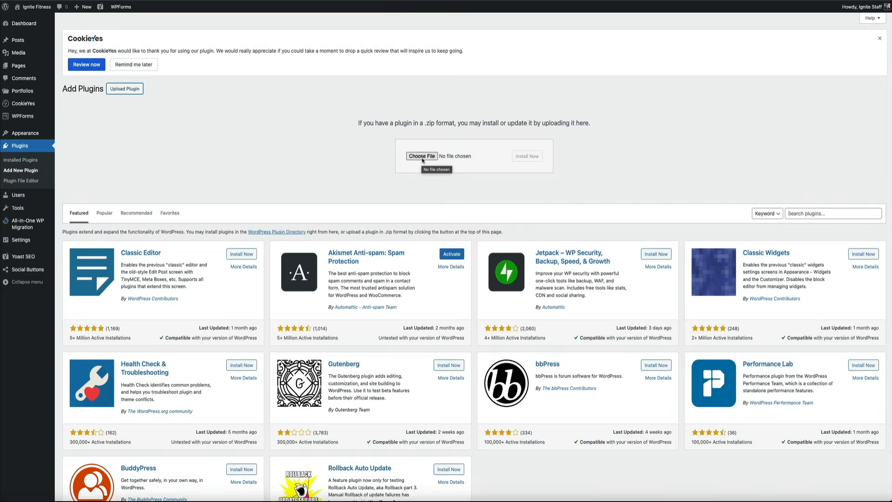
{"action": "left_click", "coordinate": [422, 158]}
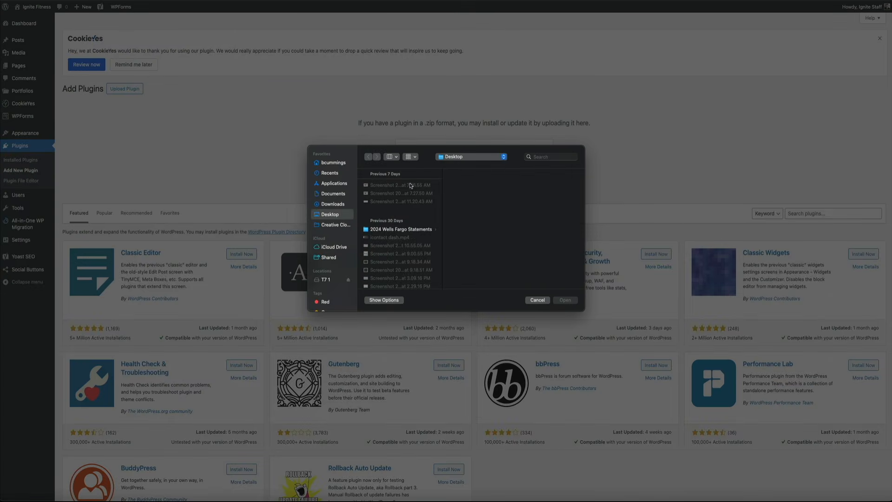
{"action": "left_click", "coordinate": [349, 201]}
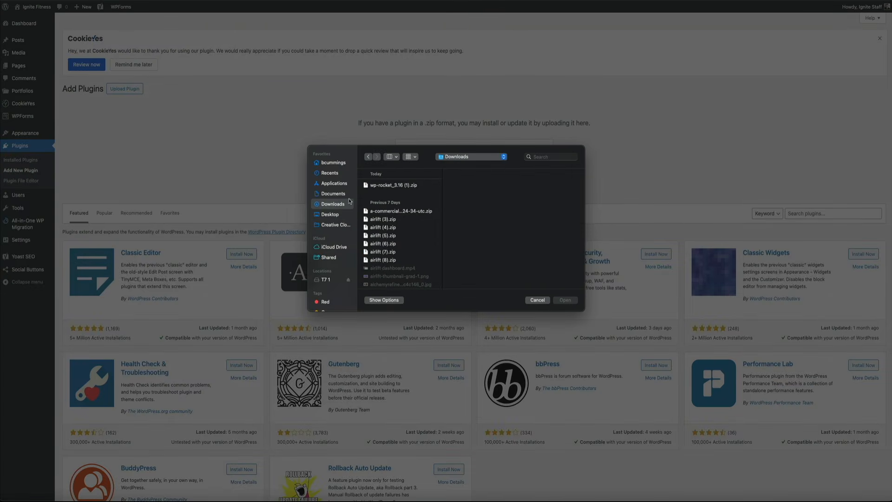
{"action": "left_click", "coordinate": [387, 186]}
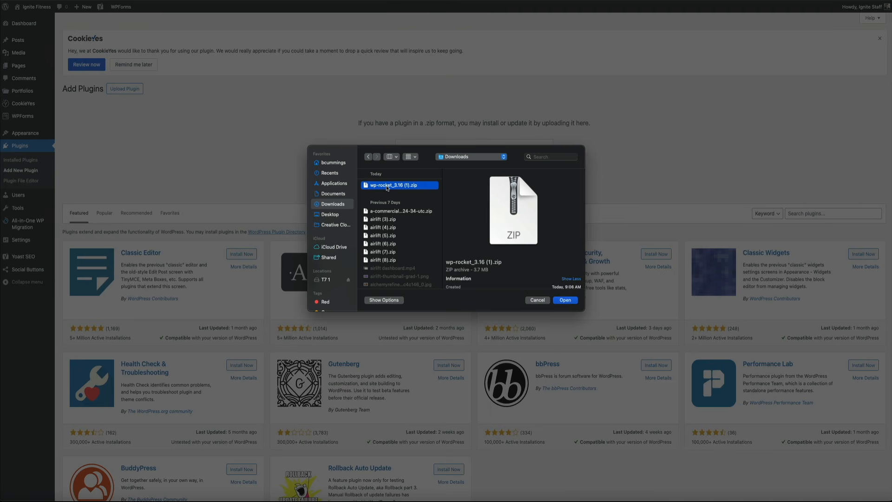
{"action": "left_click", "coordinate": [567, 301]}
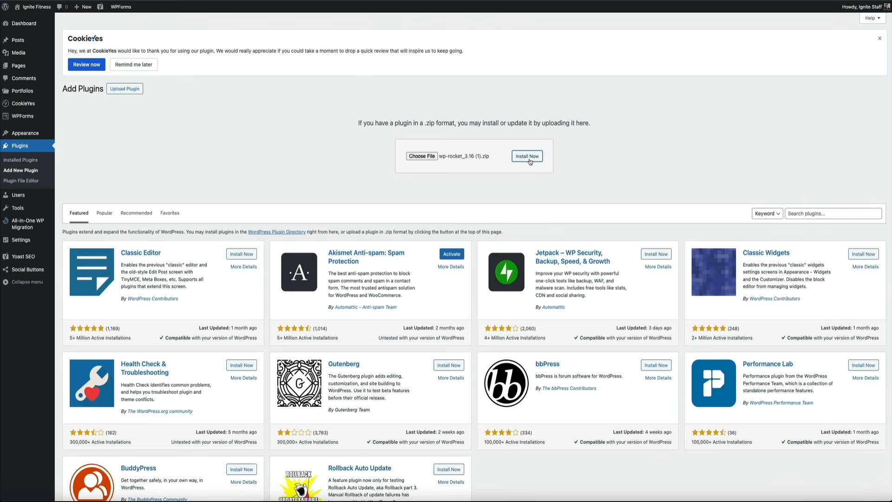
{"action": "left_click", "coordinate": [527, 156]}
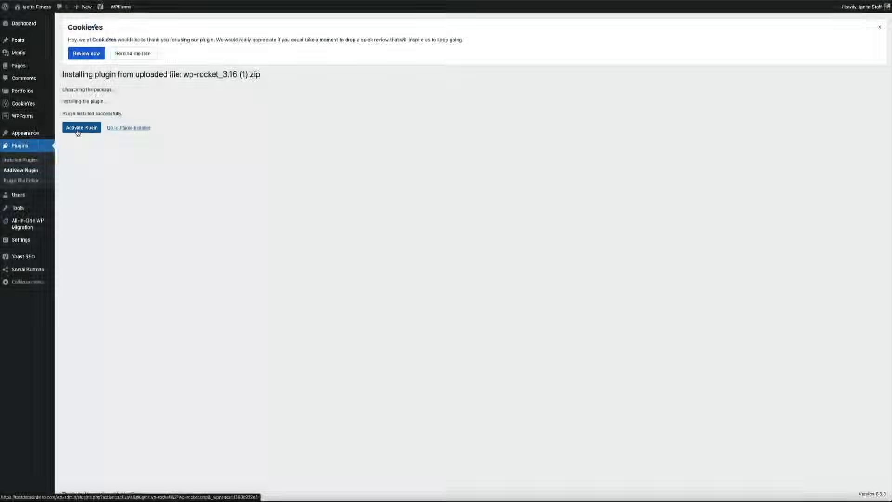
{"action": "left_click", "coordinate": [78, 132]}
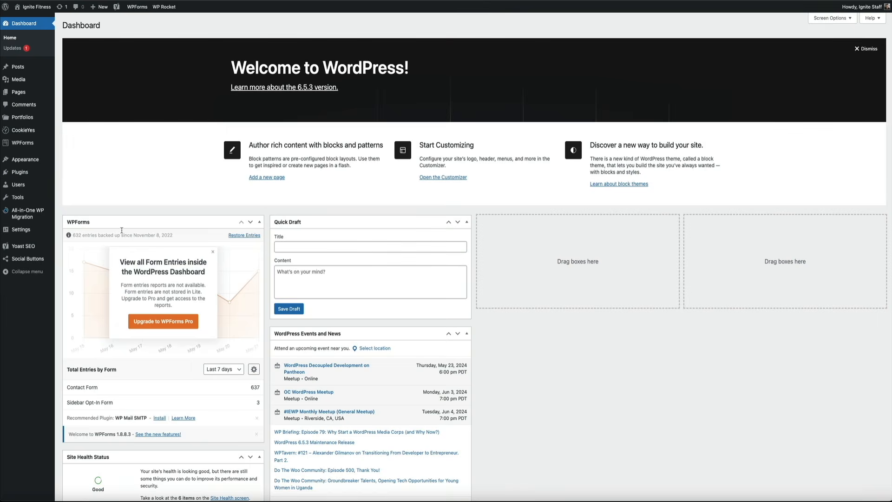
Step: Open the WP Rocket settings and dismiss the RocketCDN and preload service notices
{"action": "mouse_move", "coordinate": [50, 232]}
{"action": "mouse_move", "coordinate": [168, 6]}
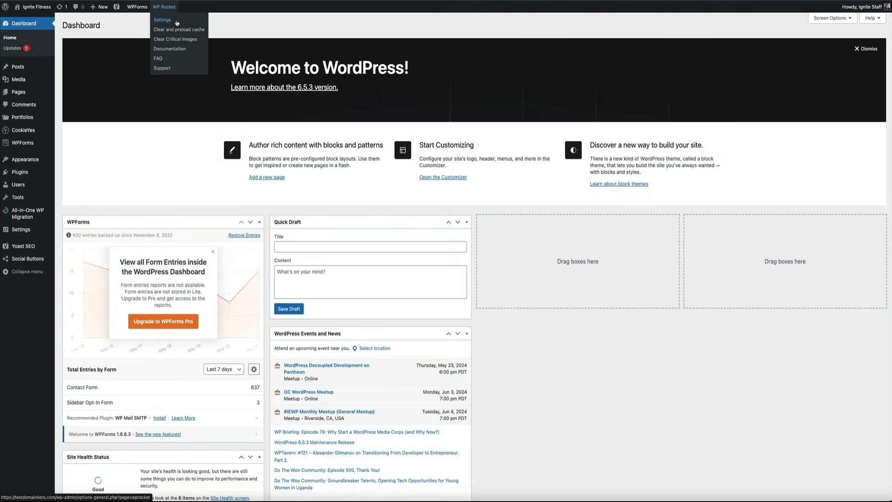
{"action": "left_click", "coordinate": [162, 20]}
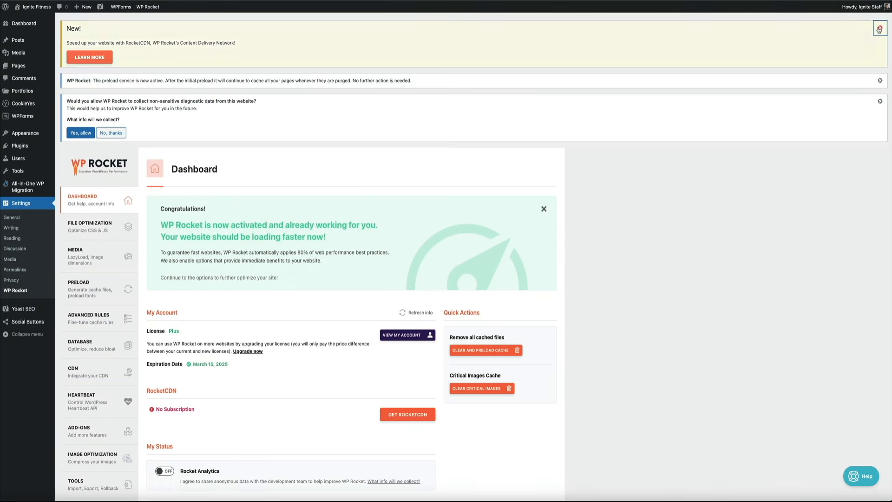
{"action": "left_click", "coordinate": [880, 28]}
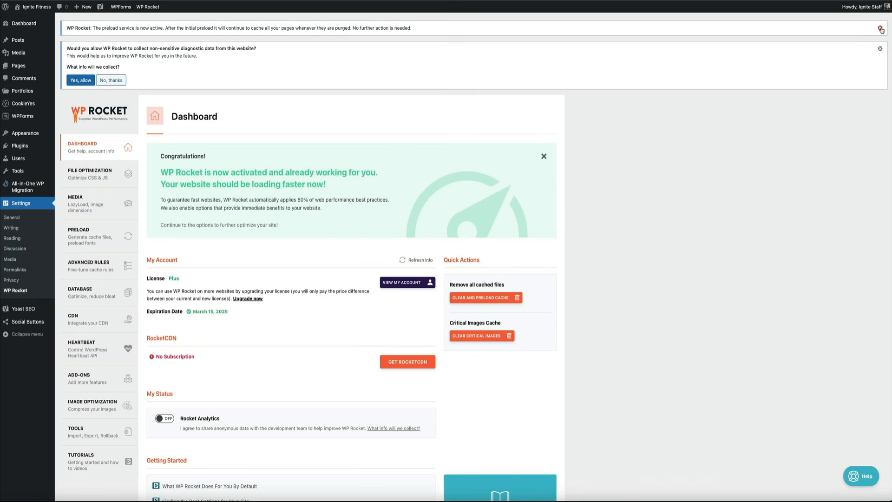
{"action": "left_click", "coordinate": [881, 28]}
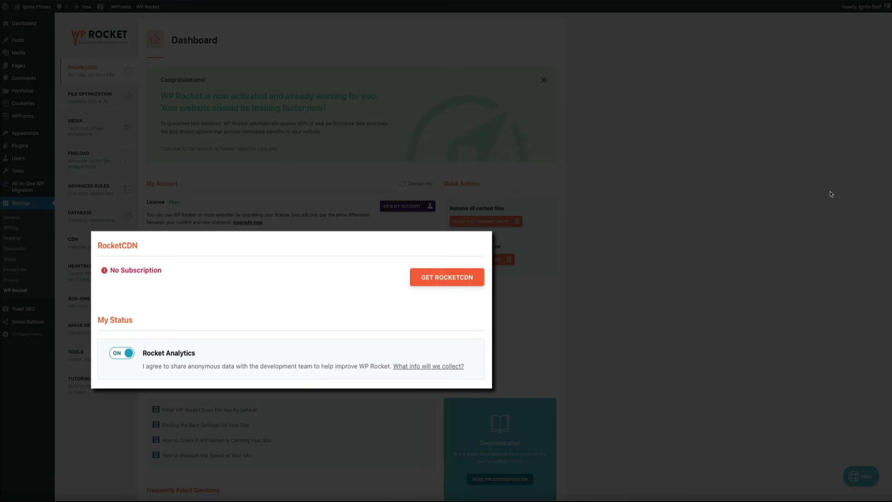
Step: Activate Minify CSS files and enable Optimize CSS delivery with Remove Unused CSS in the File Optimization settings
{"action": "scroll", "coordinate": [831, 194], "scroll_direction": "down", "scroll_amount": 4}
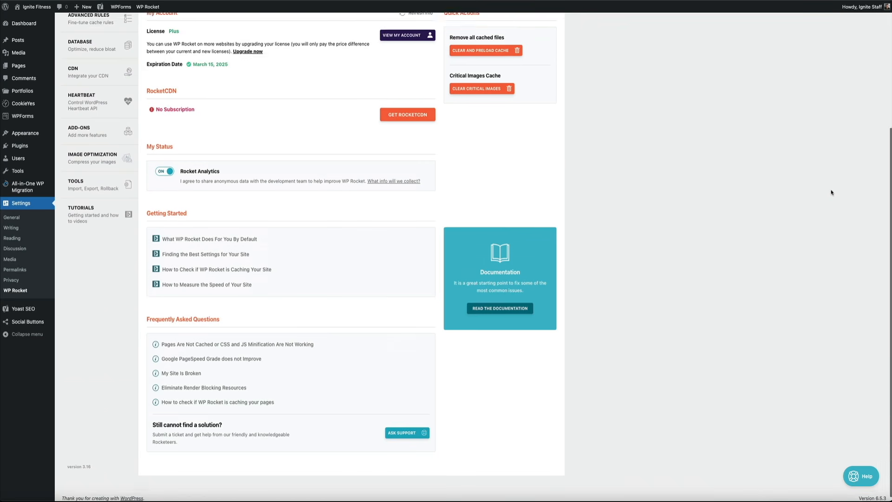
{"action": "scroll", "coordinate": [832, 193], "scroll_direction": "up", "scroll_amount": 4}
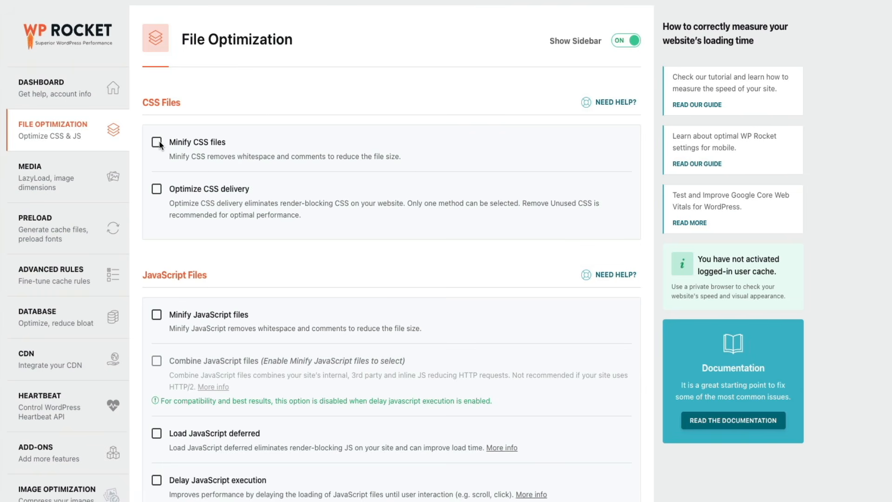
{"action": "left_click", "coordinate": [158, 143]}
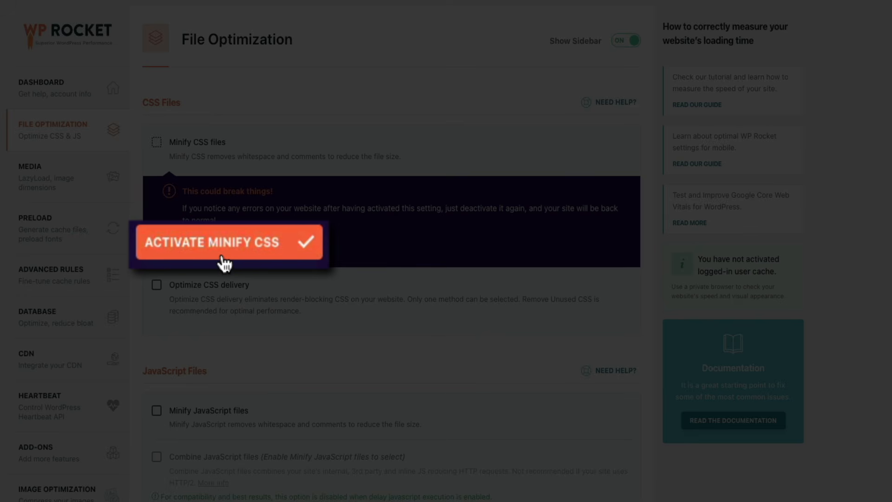
{"action": "left_click", "coordinate": [223, 261]}
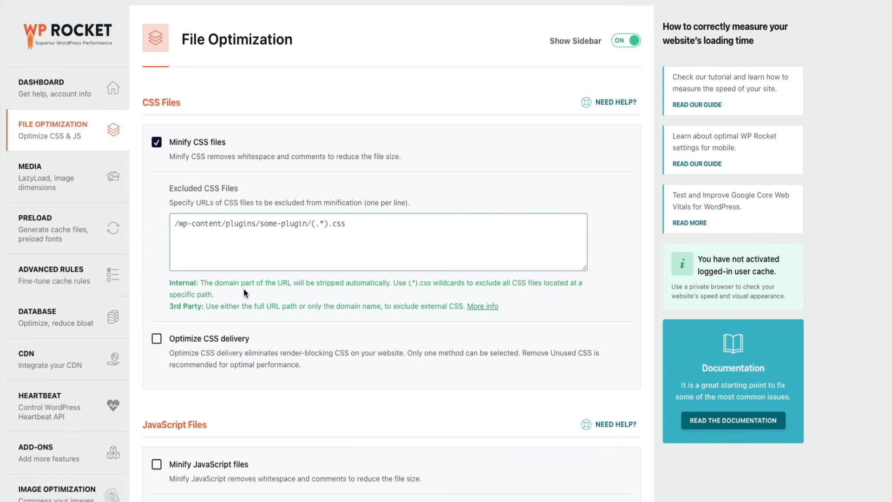
{"action": "left_click", "coordinate": [157, 339]}
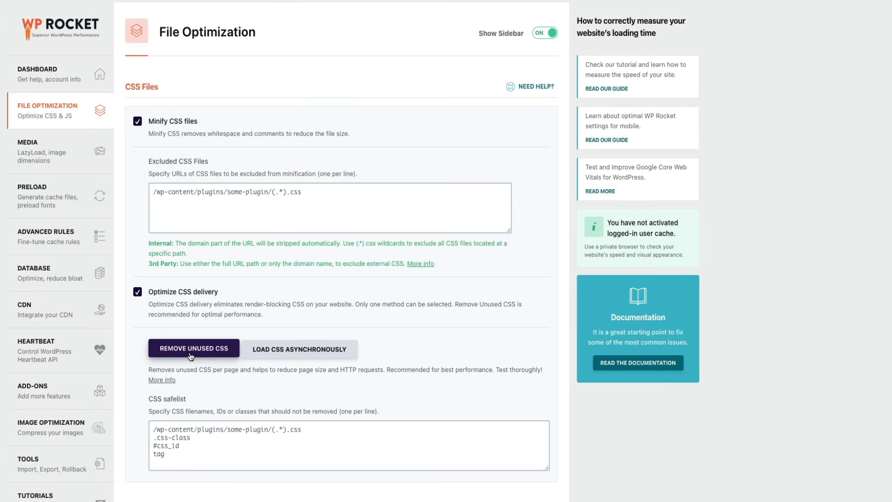
Step: Enable Minify JavaScript files in the File Optimization settings and confirm its activation
{"action": "scroll", "coordinate": [190, 357], "scroll_direction": "down", "scroll_amount": 7}
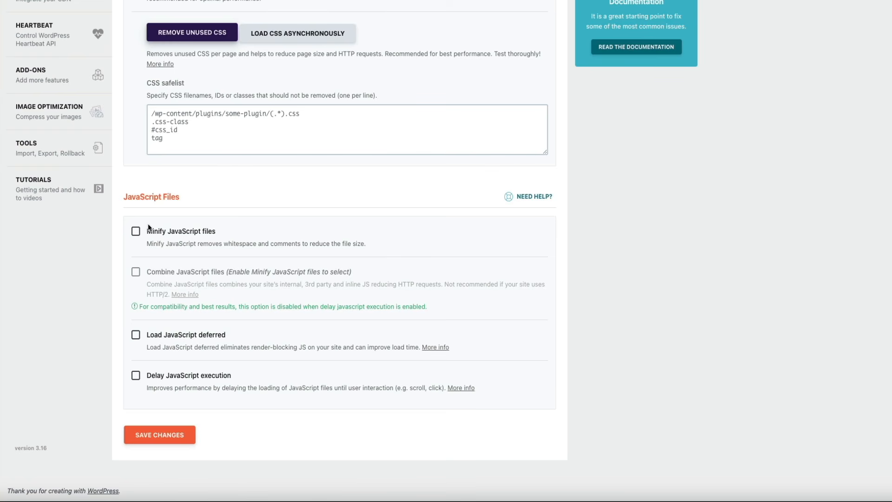
{"action": "left_click", "coordinate": [136, 232]}
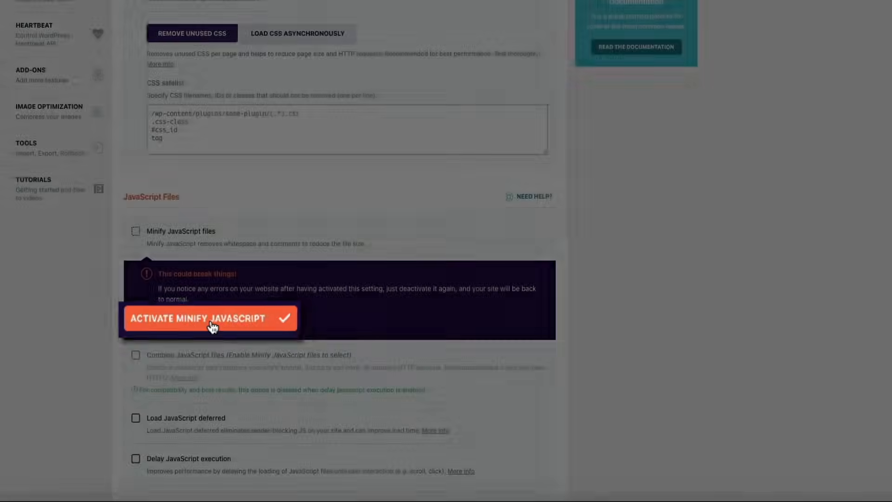
{"action": "left_click", "coordinate": [213, 324]}
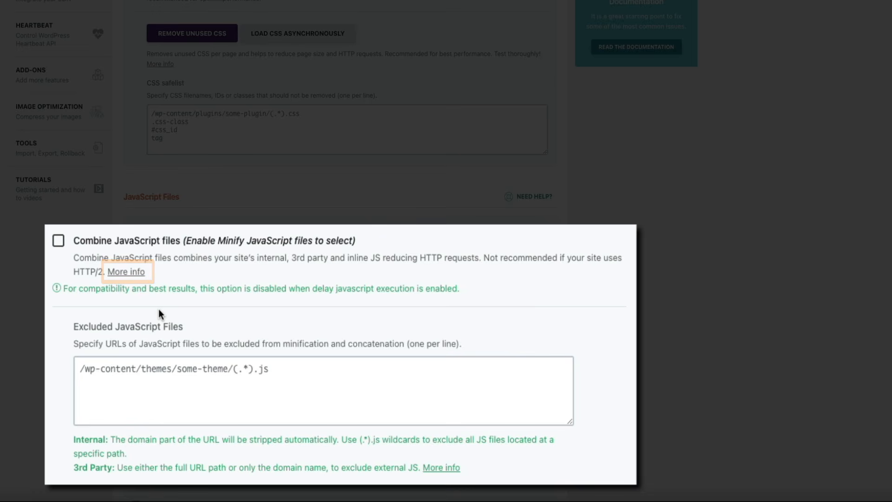
Step: Enable Load JavaScript deferred and Delay JavaScript execution, and save the File Optimization changes
{"action": "scroll", "coordinate": [211, 325], "scroll_direction": "down", "scroll_amount": 3}
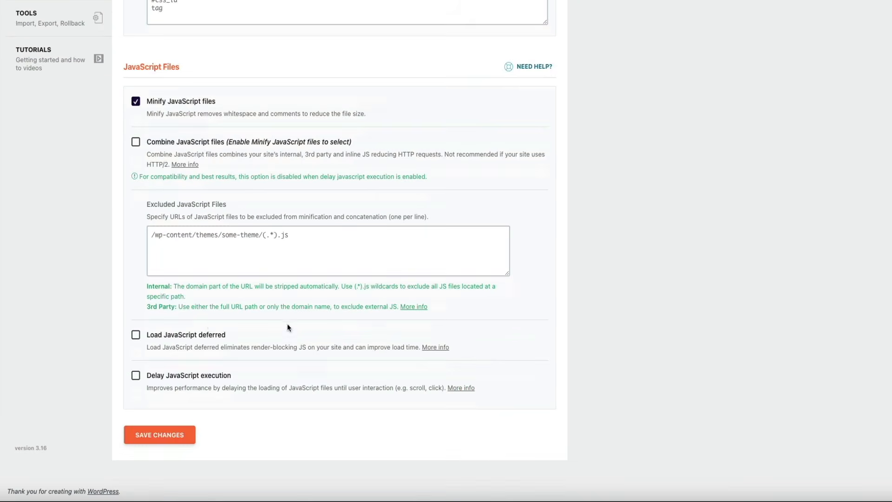
{"action": "left_click", "coordinate": [136, 334]}
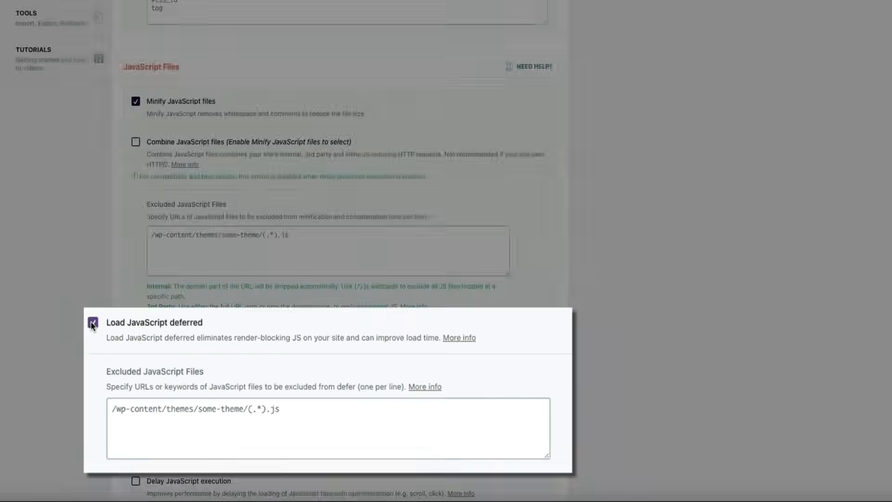
{"action": "scroll", "coordinate": [96, 334], "scroll_direction": "down", "scroll_amount": 3}
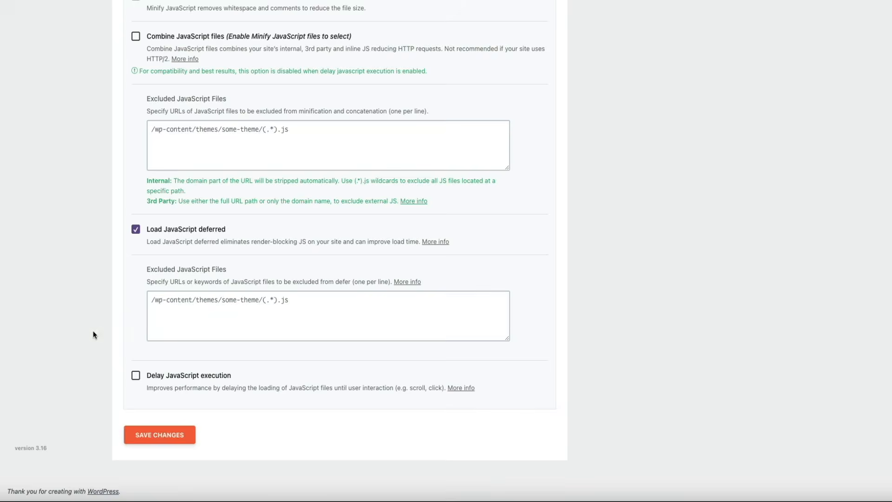
{"action": "left_click", "coordinate": [135, 376]}
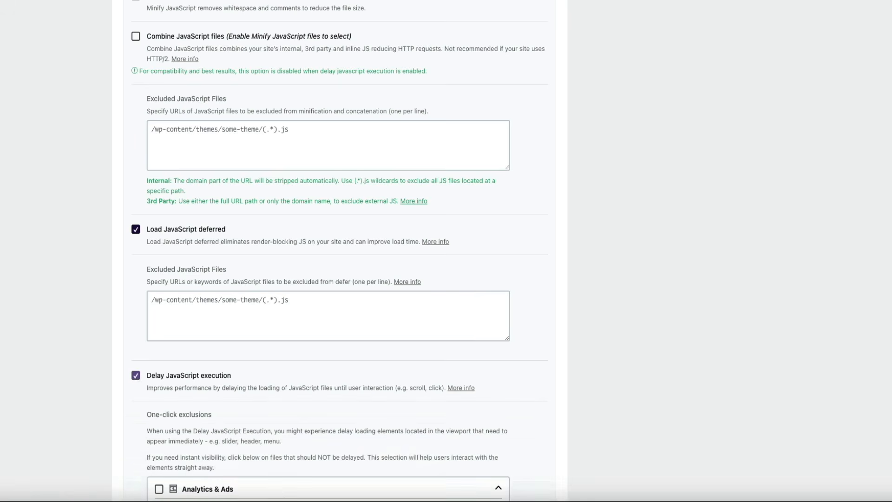
{"action": "scroll", "coordinate": [88, 392], "scroll_direction": "down", "scroll_amount": 5}
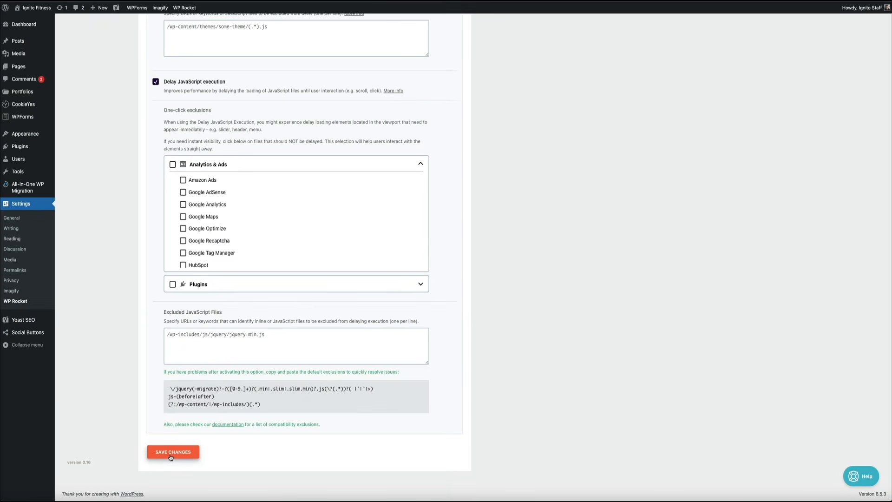
{"action": "left_click", "coordinate": [172, 452]}
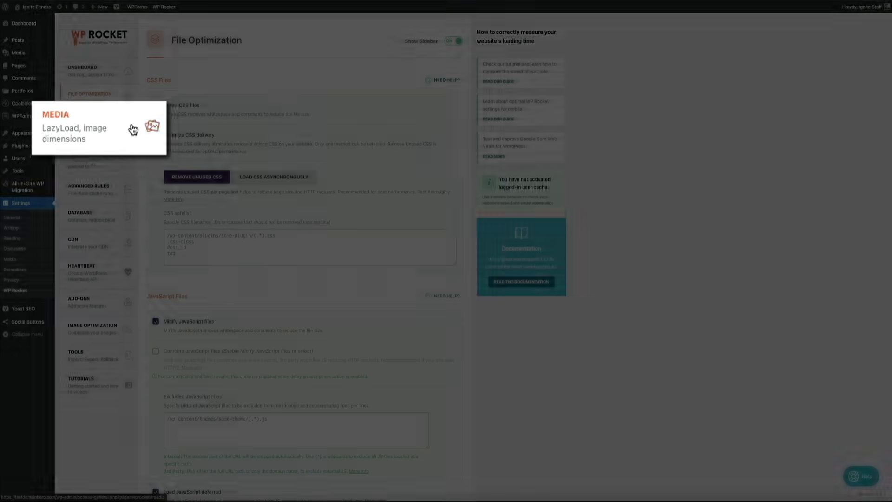
Step: In the Media settings, enable LazyLoad for images, CSS background images, iframes and videos, and replace YouTube iframes with a preview image
{"action": "left_click", "coordinate": [118, 129]}
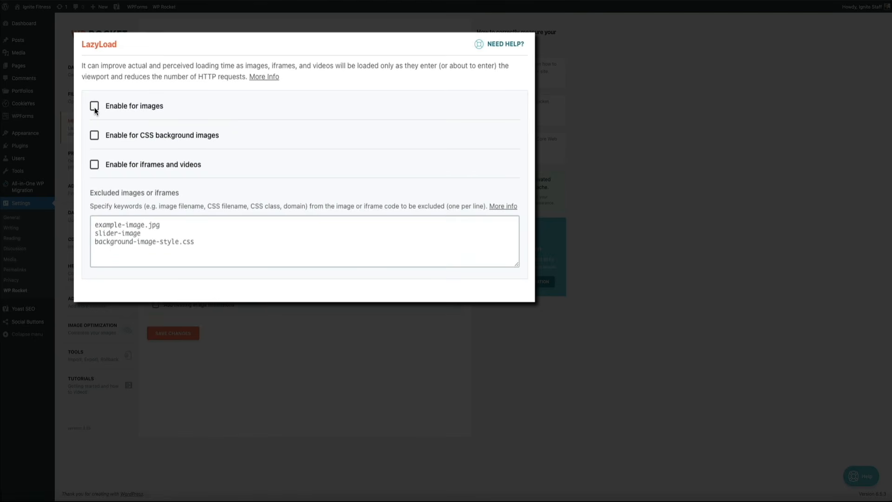
{"action": "left_click", "coordinate": [95, 135]}
{"action": "left_click", "coordinate": [94, 165]}
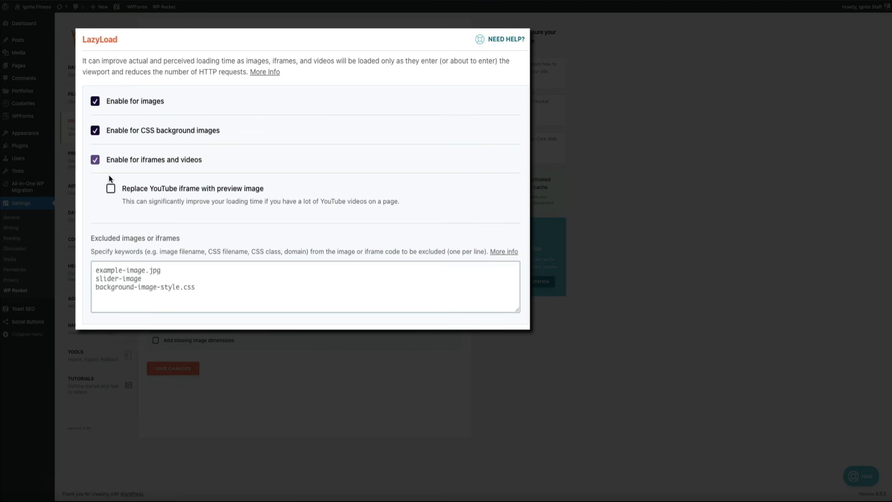
{"action": "left_click", "coordinate": [111, 189]}
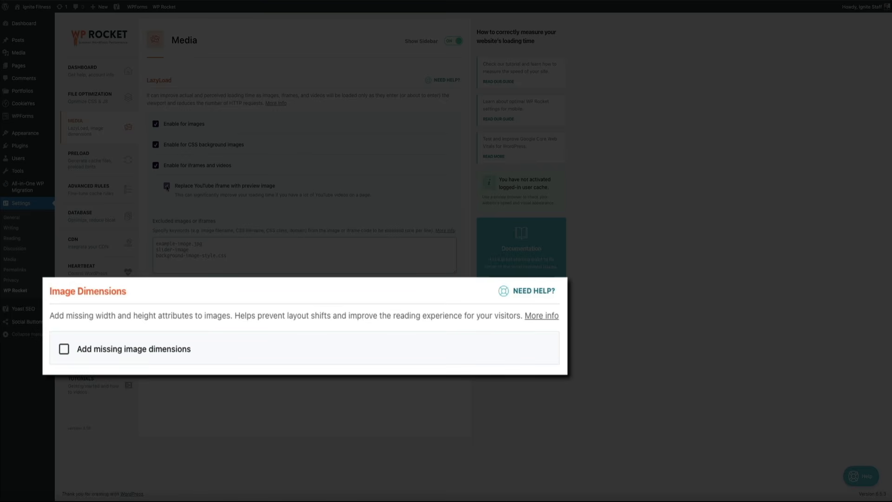
Step: Enable adding missing image dimensions, save the Media settings and dismiss the resulting notices
{"action": "left_click", "coordinate": [64, 350]}
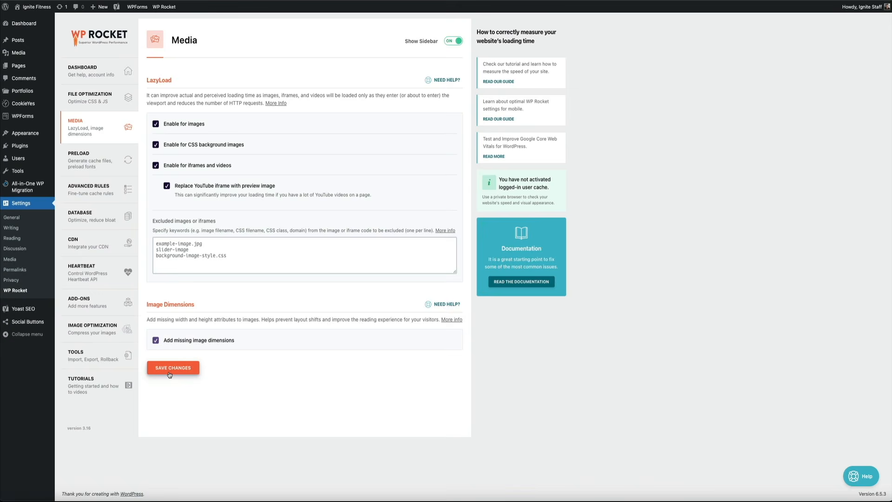
{"action": "left_click", "coordinate": [169, 369]}
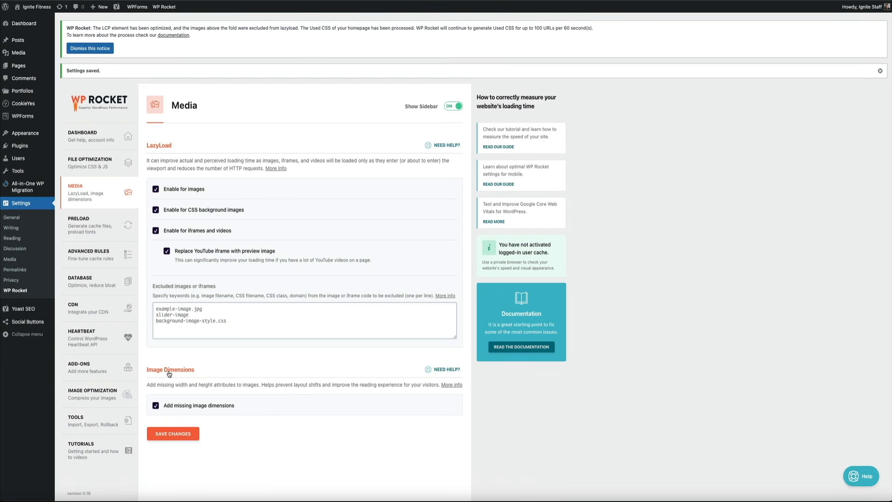
{"action": "left_click", "coordinate": [90, 49]}
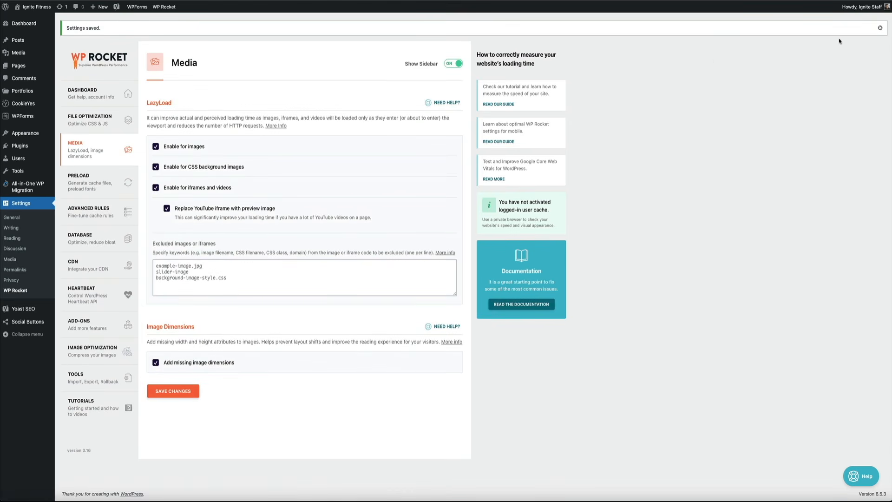
{"action": "left_click", "coordinate": [880, 28]}
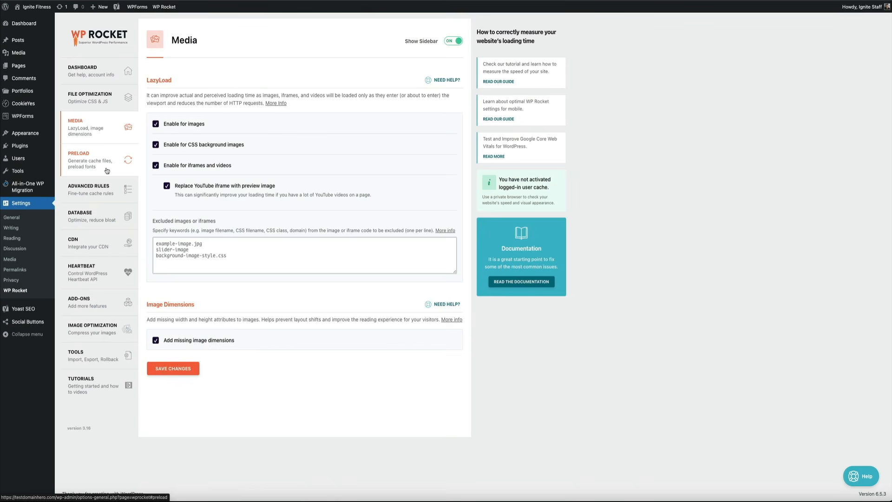
Step: Review the Preload settings for cache, links, DNS prefetching and fonts, and open the Advanced Rules settings
{"action": "left_click", "coordinate": [107, 171]}
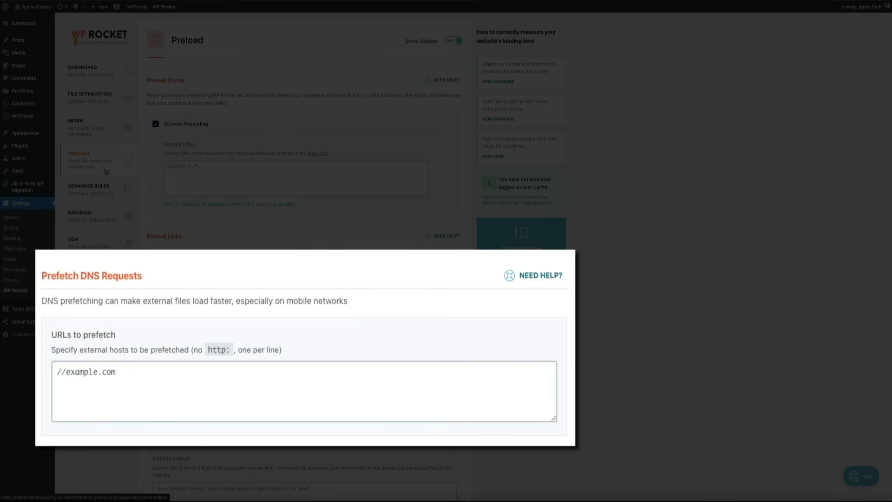
{"action": "scroll", "coordinate": [707, 304], "scroll_direction": "down", "scroll_amount": 3}
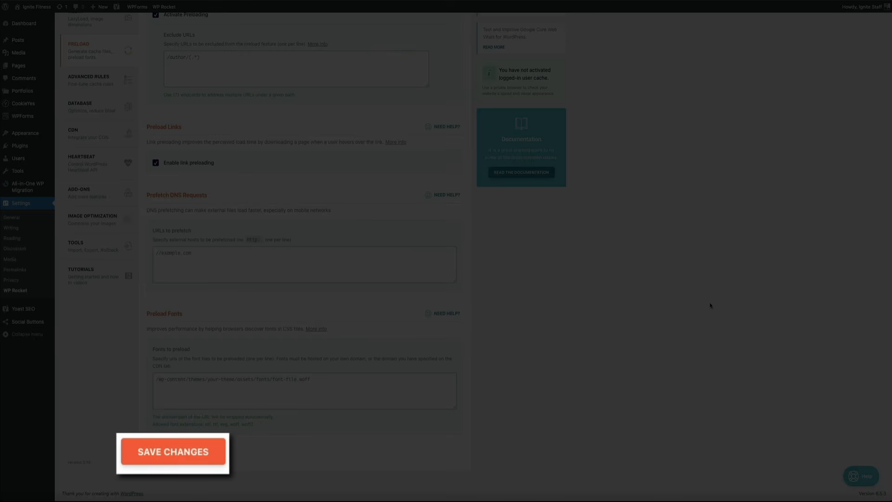
{"action": "scroll", "coordinate": [710, 305], "scroll_direction": "up", "scroll_amount": 3}
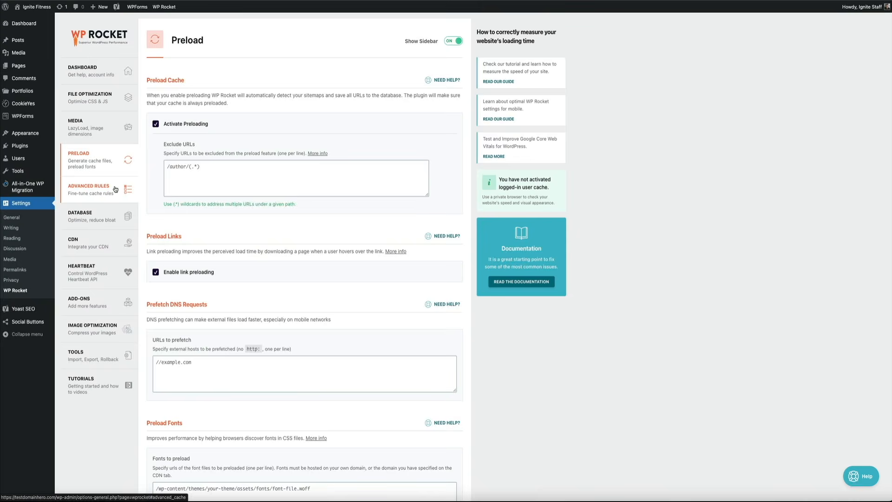
{"action": "left_click", "coordinate": [129, 188]}
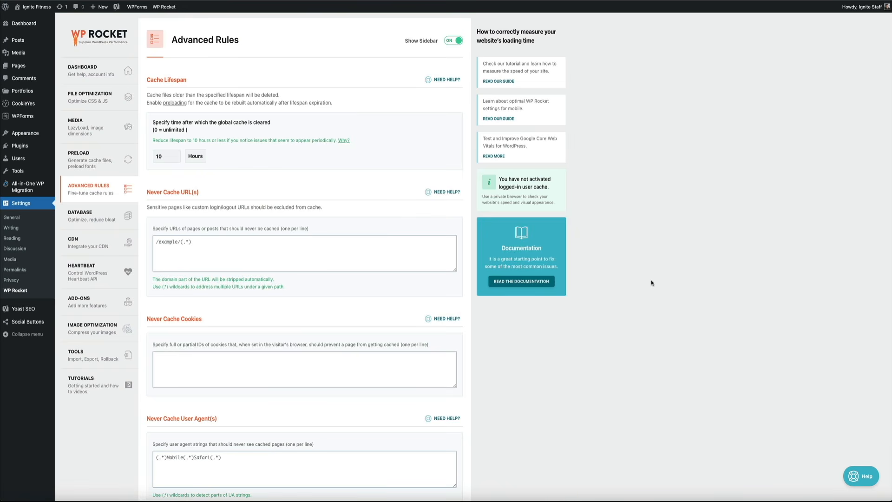
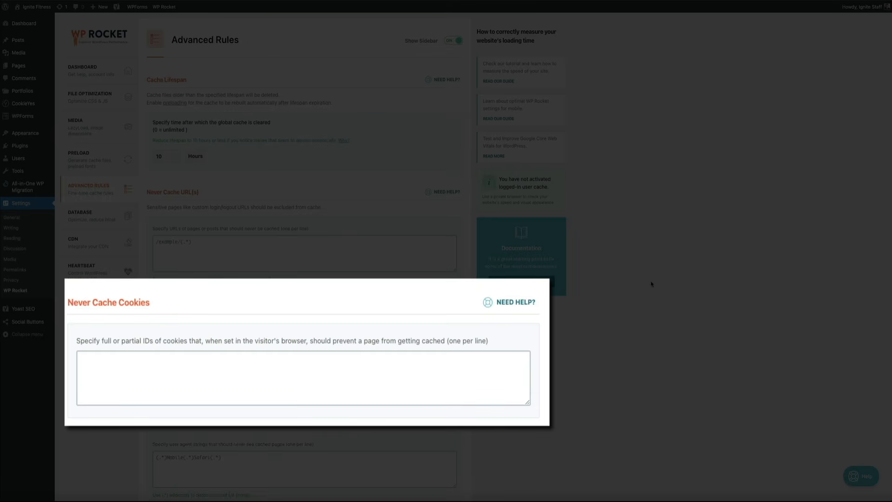
Step: Review the remaining Advanced Rules settings for cookies, user agents, always-purged URLs and cached query strings
{"action": "scroll", "coordinate": [651, 284], "scroll_direction": "down", "scroll_amount": 6}
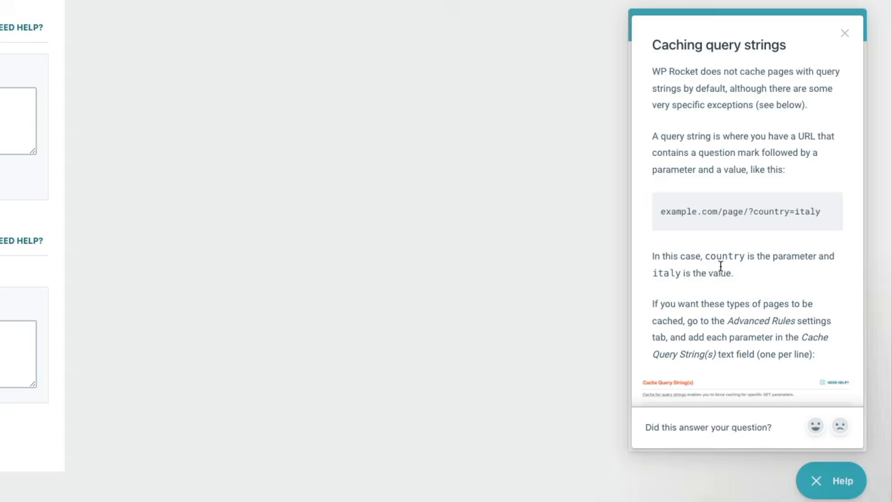
{"action": "scroll", "coordinate": [785, 281], "scroll_direction": "down", "scroll_amount": 3}
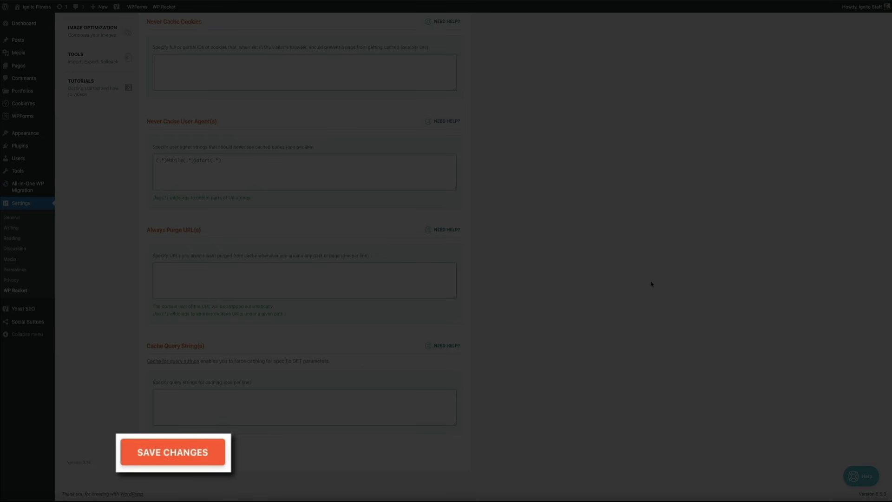
{"action": "scroll", "coordinate": [651, 284], "scroll_direction": "up", "scroll_amount": 5}
{"action": "scroll", "coordinate": [651, 284], "scroll_direction": "up", "scroll_amount": 2}
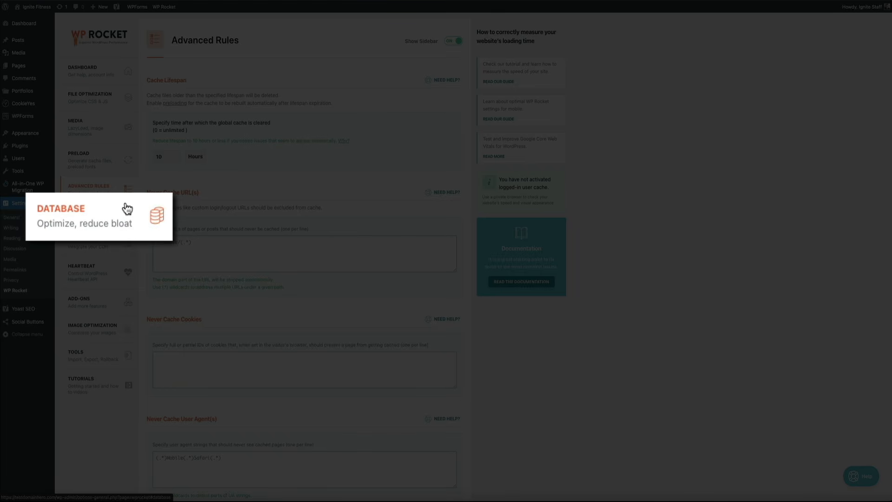
Step: In the Database settings, select trashed posts, spam comments, trashed comments and all transients for cleanup
{"action": "left_click", "coordinate": [112, 213]}
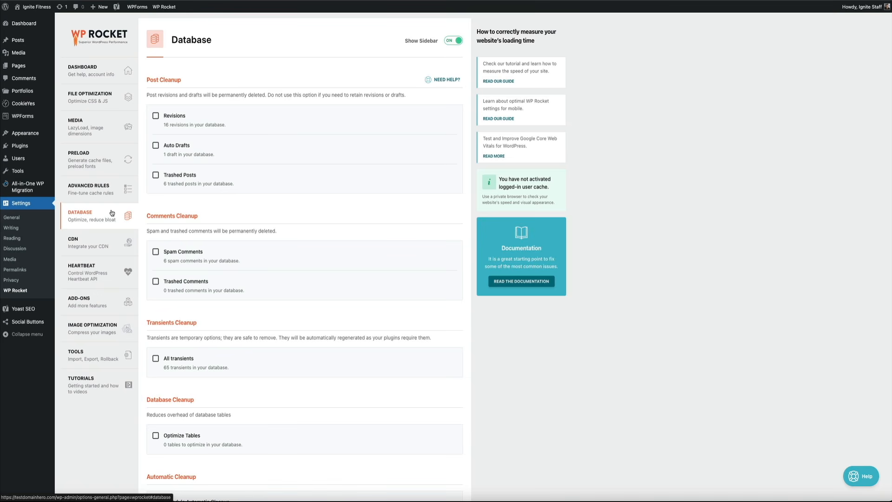
{"action": "scroll", "coordinate": [540, 358], "scroll_direction": "down", "scroll_amount": 3}
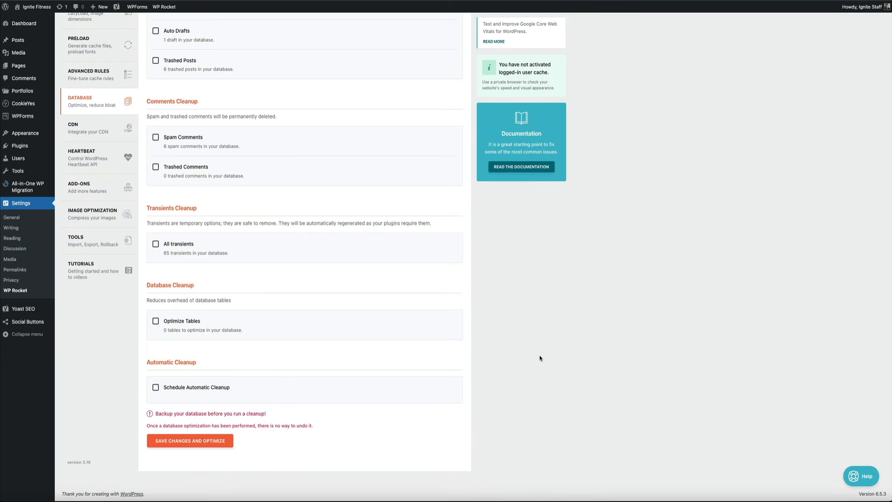
{"action": "scroll", "coordinate": [541, 358], "scroll_direction": "up", "scroll_amount": 3}
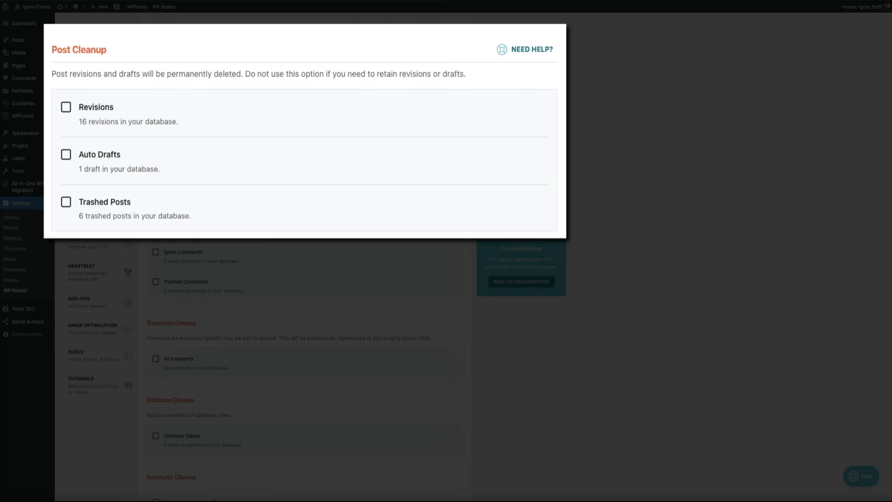
{"action": "left_click", "coordinate": [66, 201]}
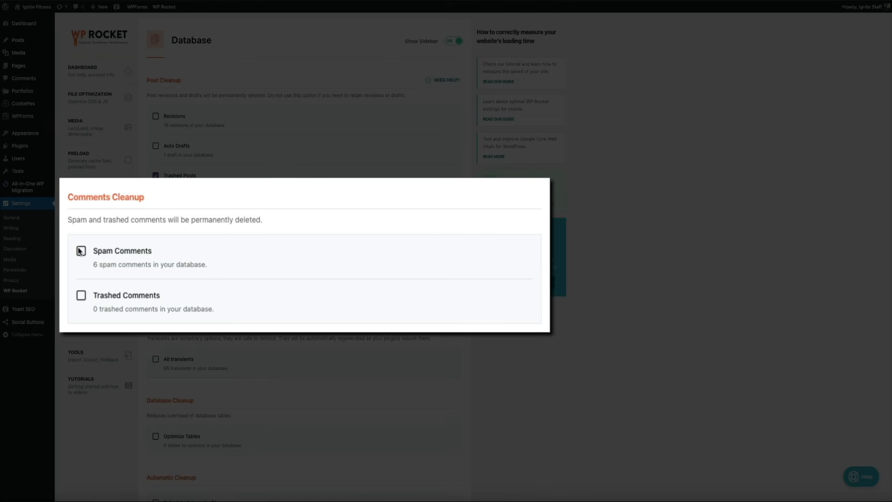
{"action": "left_click", "coordinate": [80, 251]}
{"action": "left_click", "coordinate": [83, 295]}
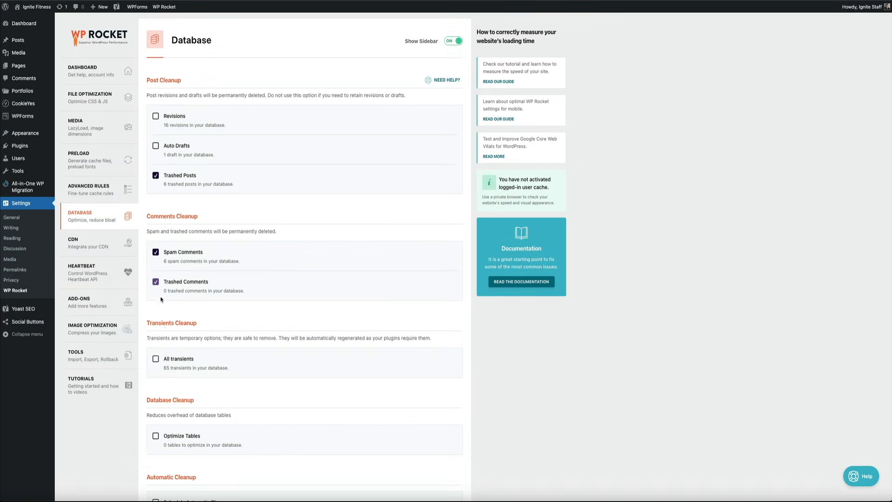
{"action": "left_click", "coordinate": [157, 360]}
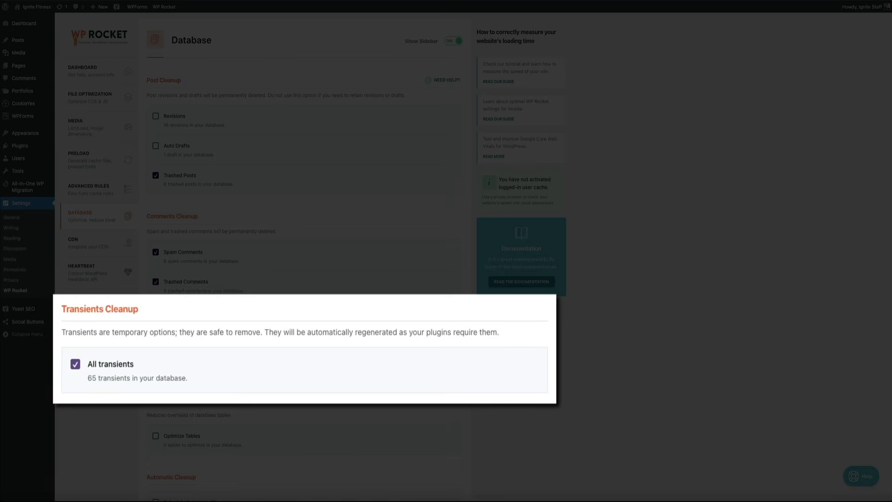
Step: Save the Database settings, run the optimization and dismiss the resulting notices
{"action": "scroll", "coordinate": [489, 400], "scroll_direction": "down", "scroll_amount": 2}
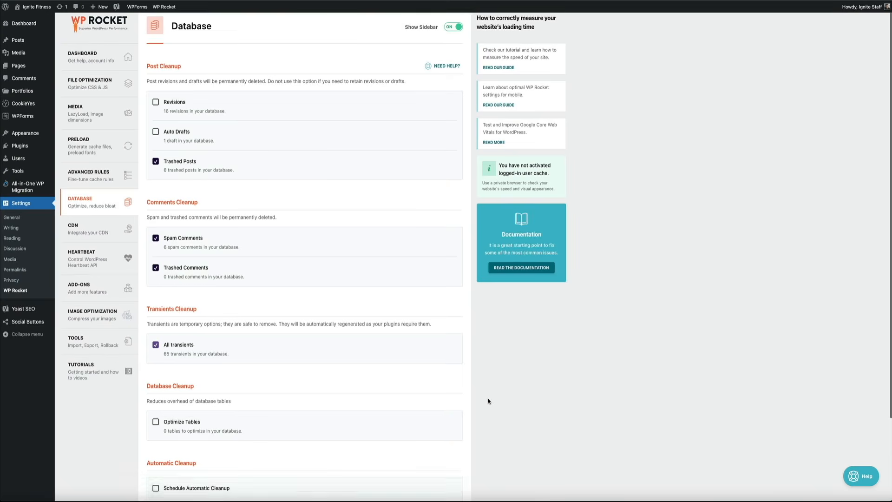
{"action": "scroll", "coordinate": [488, 400], "scroll_direction": "down", "scroll_amount": 1}
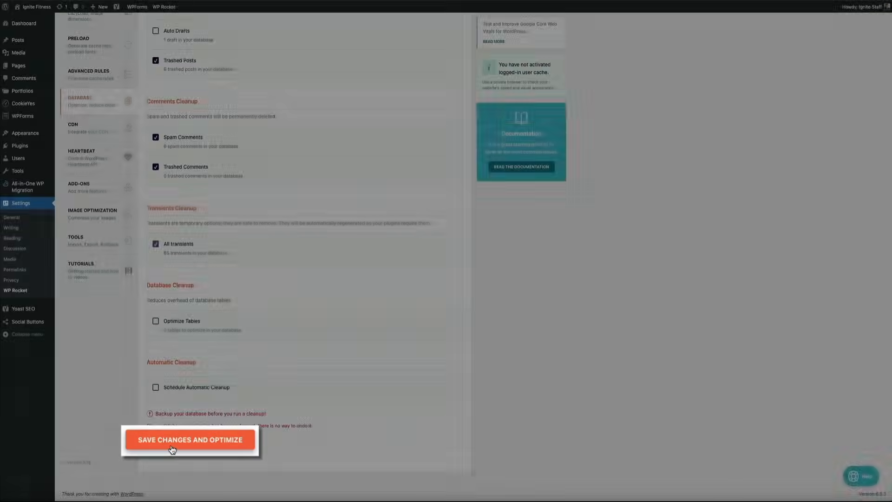
{"action": "left_click", "coordinate": [176, 449]}
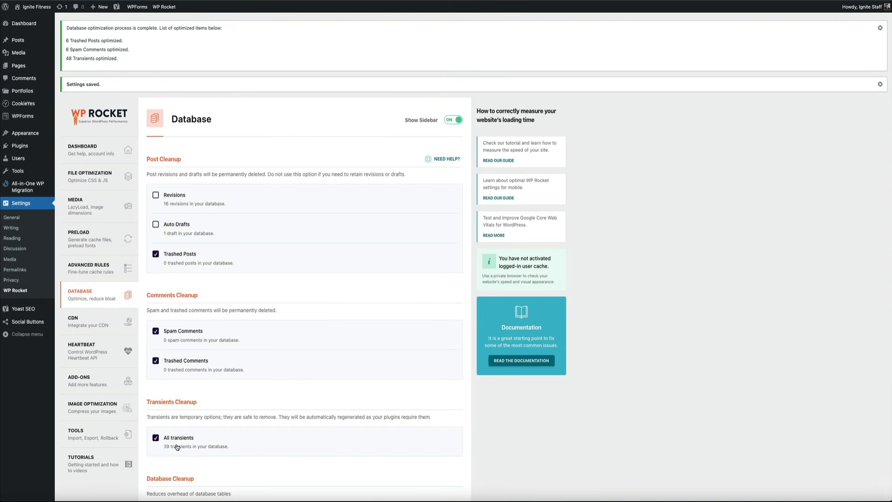
{"action": "left_click", "coordinate": [880, 27]}
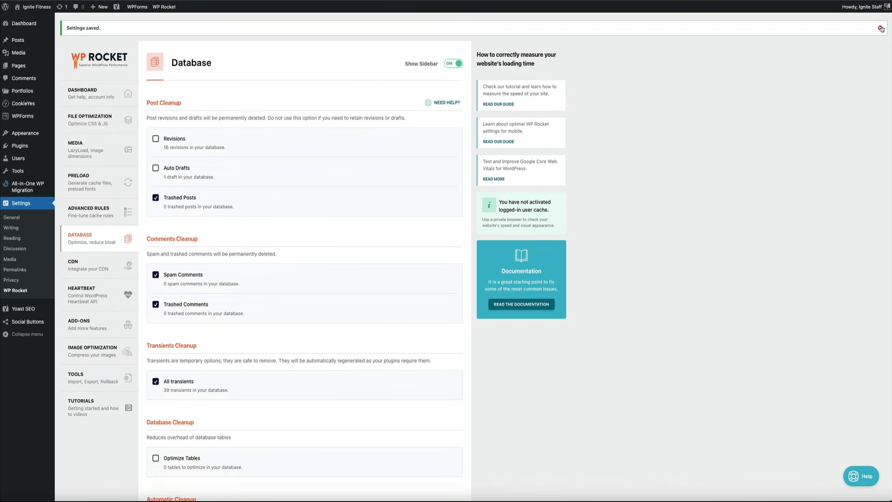
{"action": "left_click", "coordinate": [880, 28]}
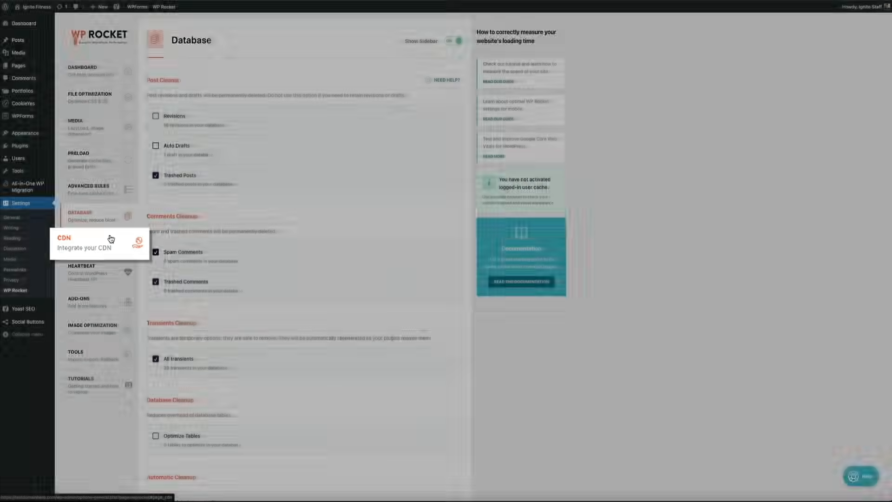
Step: Review the CDN and Heartbeat settings and the available add-ons, including Varnish, WebP Compatibility, Cloudflare and Sucuri
{"action": "left_click", "coordinate": [107, 241]}
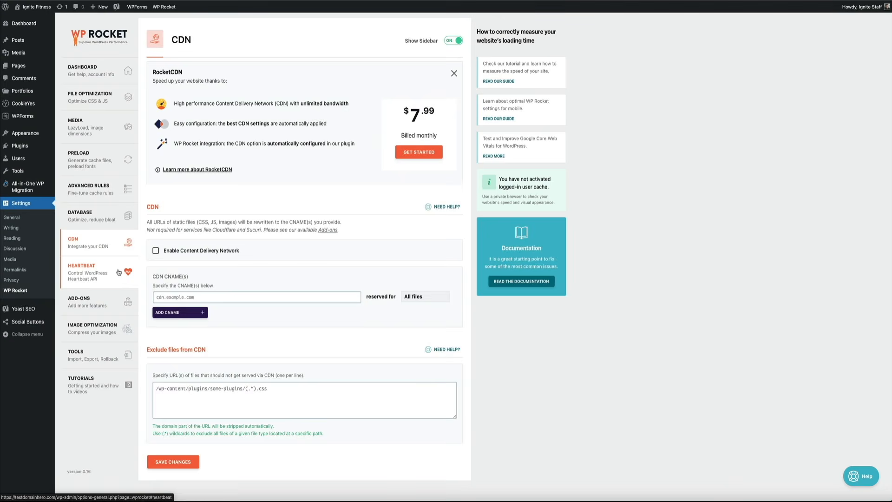
{"action": "left_click", "coordinate": [119, 272]}
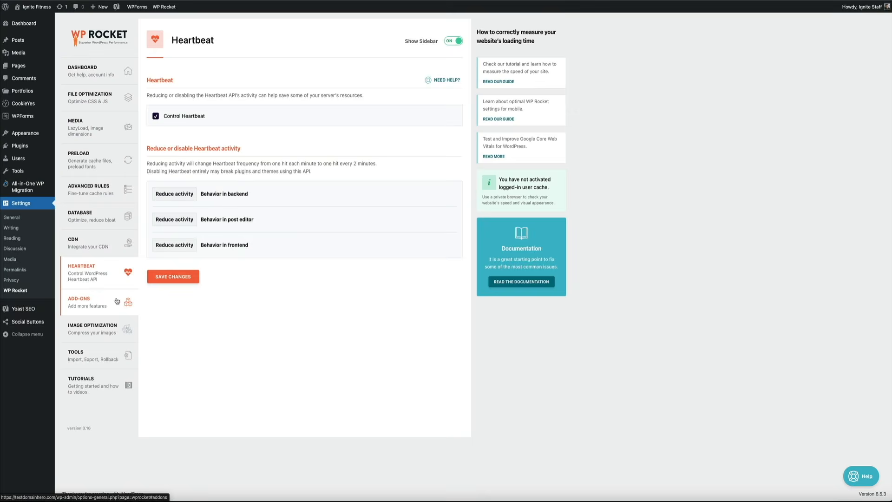
{"action": "left_click", "coordinate": [117, 301]}
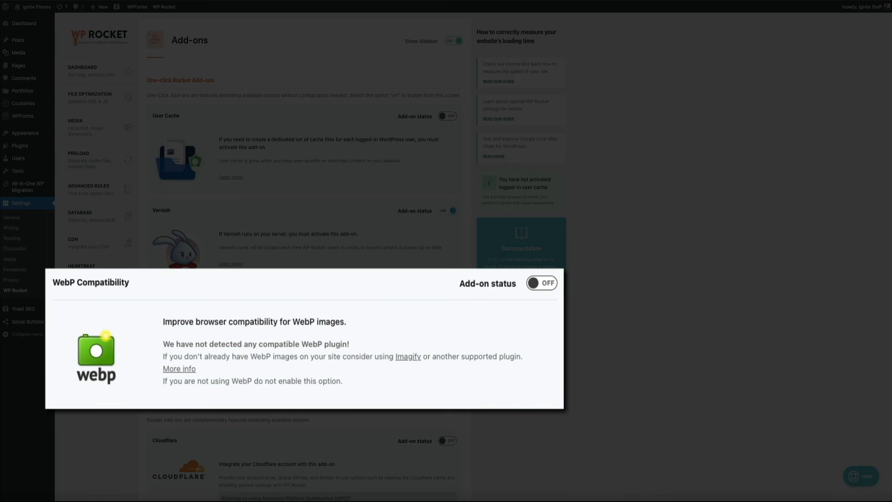
{"action": "scroll", "coordinate": [510, 376], "scroll_direction": "down", "scroll_amount": 3}
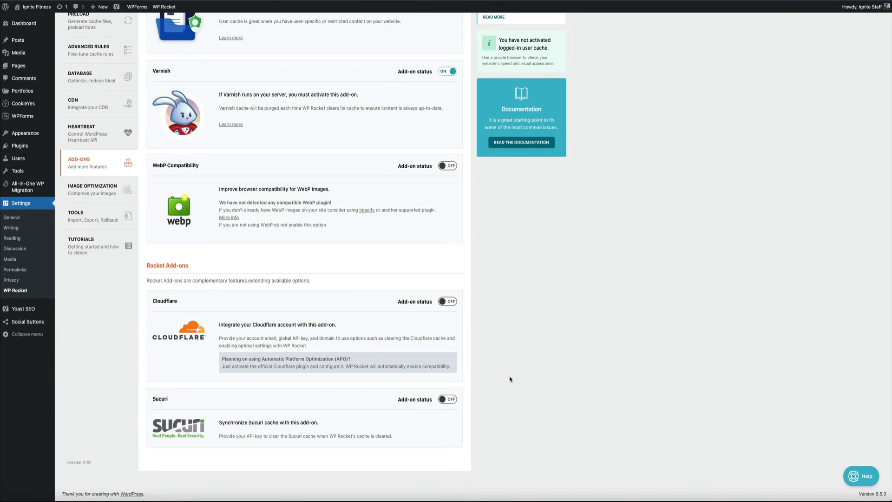
{"action": "scroll", "coordinate": [510, 378], "scroll_direction": "up", "scroll_amount": 3}
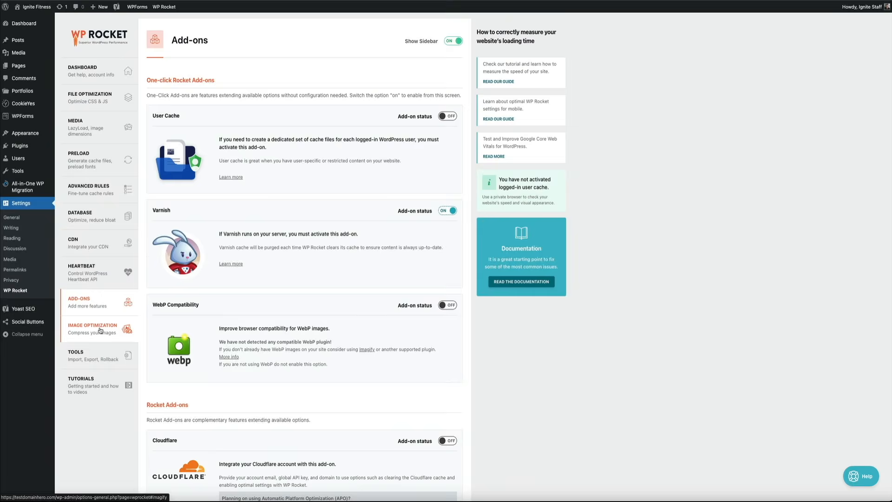
Step: Install the Imagify plugin from the Image Optimization settings and clear the cache as the plugin-change notice suggests
{"action": "left_click", "coordinate": [101, 333]}
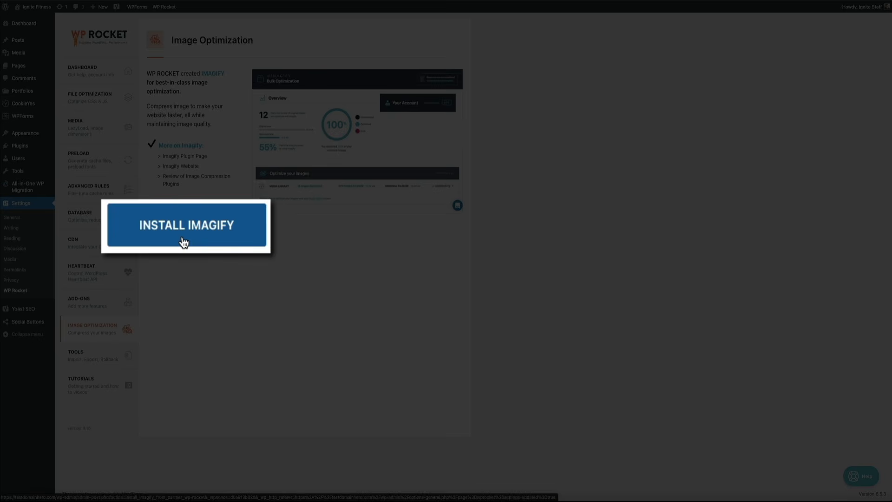
{"action": "left_click", "coordinate": [184, 235]}
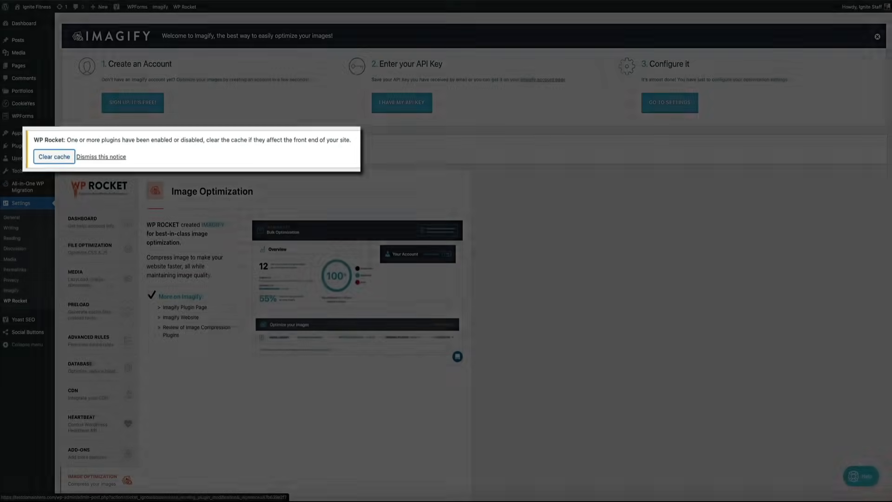
{"action": "left_click", "coordinate": [78, 153]}
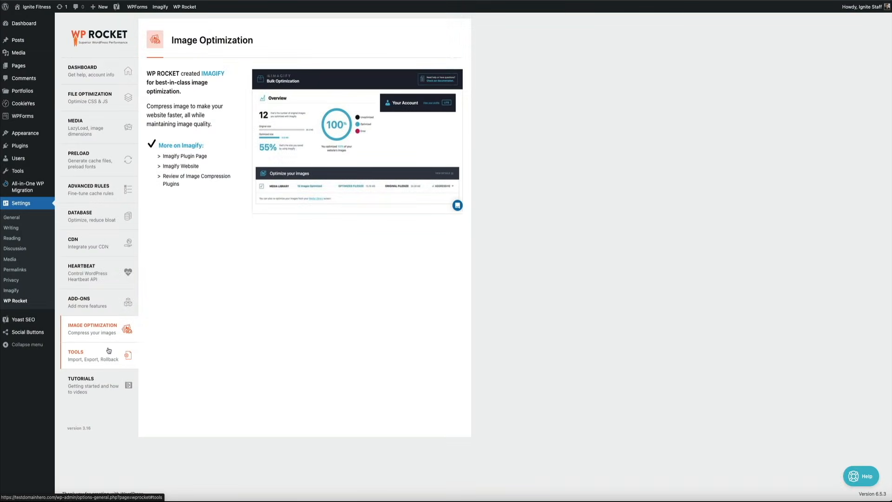
Step: Review the Tools settings and look through the video tutorials from Getting Started to Add-ons
{"action": "left_click", "coordinate": [108, 352]}
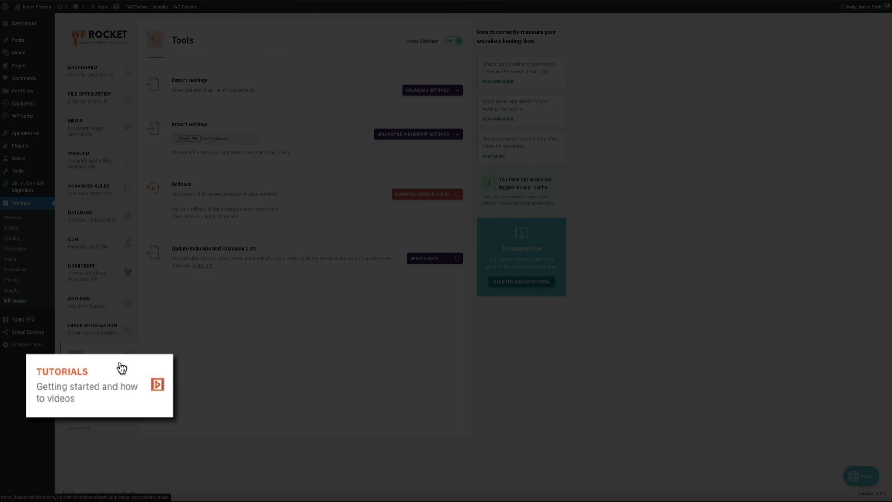
{"action": "left_click", "coordinate": [111, 377]}
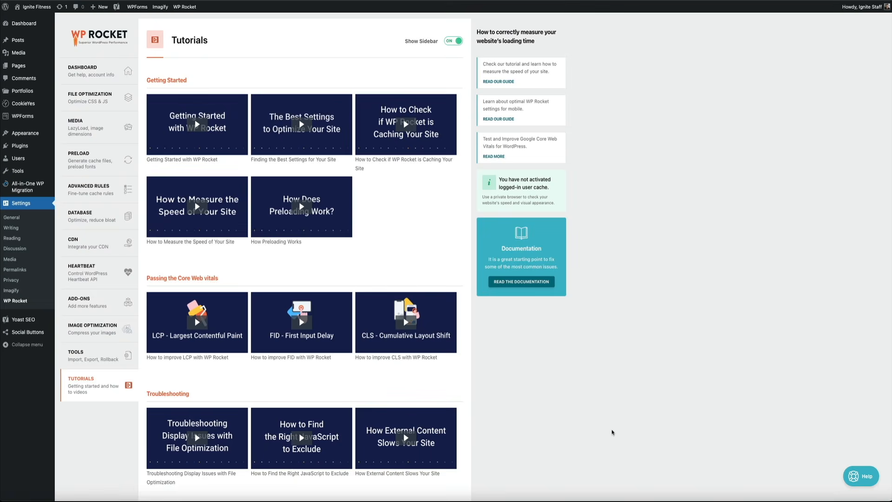
{"action": "scroll", "coordinate": [465, 408], "scroll_direction": "down", "scroll_amount": 3}
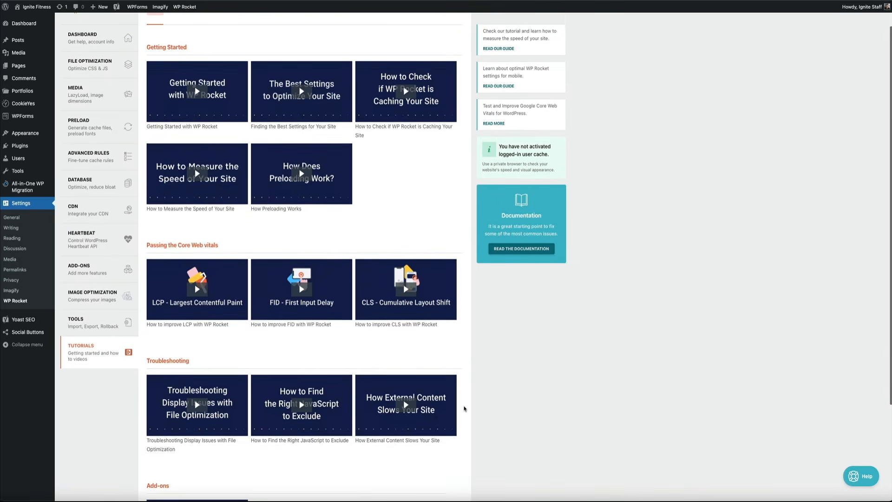
{"action": "scroll", "coordinate": [464, 409], "scroll_direction": "down", "scroll_amount": 3}
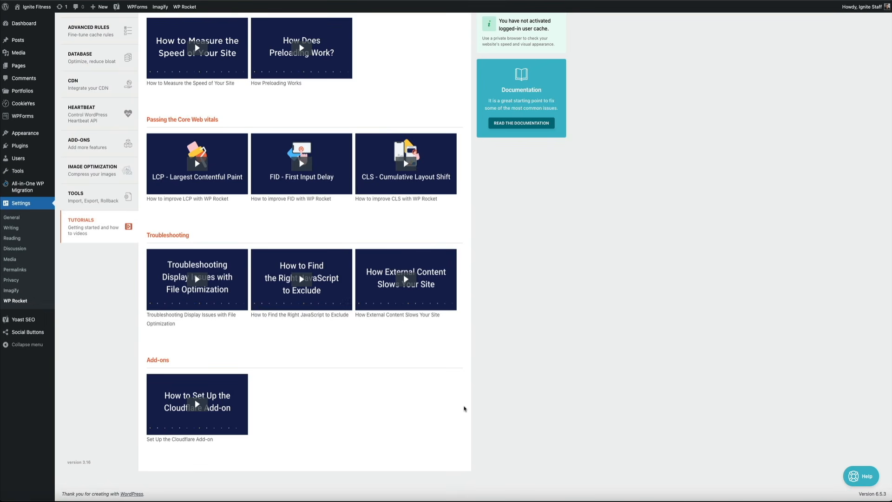
{"action": "scroll", "coordinate": [465, 409], "scroll_direction": "up", "scroll_amount": 5}
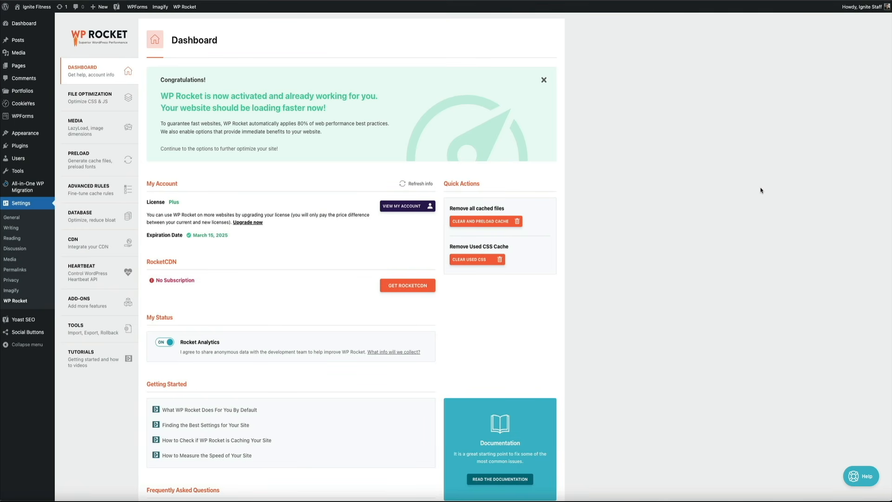
Step: Switch to the site's PageSpeed Insights report and examine the desktop results and the accessibility details
{"action": "mouse_move", "coordinate": [193, 12]}
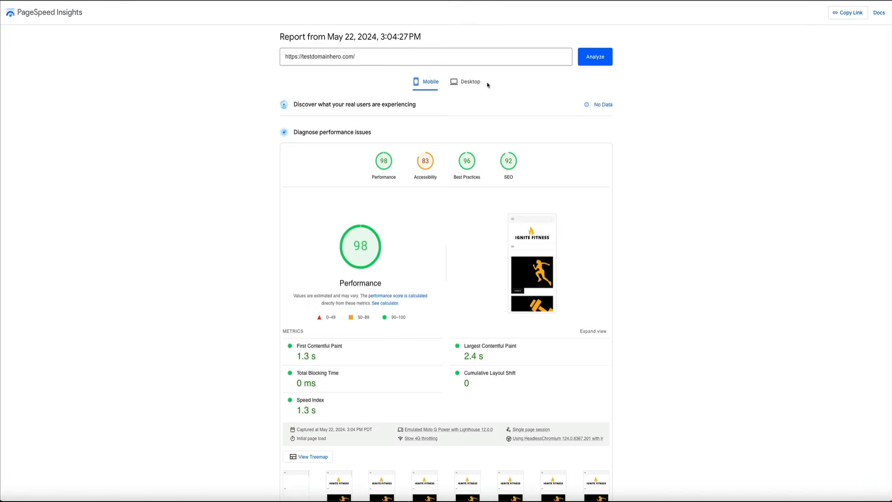
{"action": "left_click", "coordinate": [467, 85]}
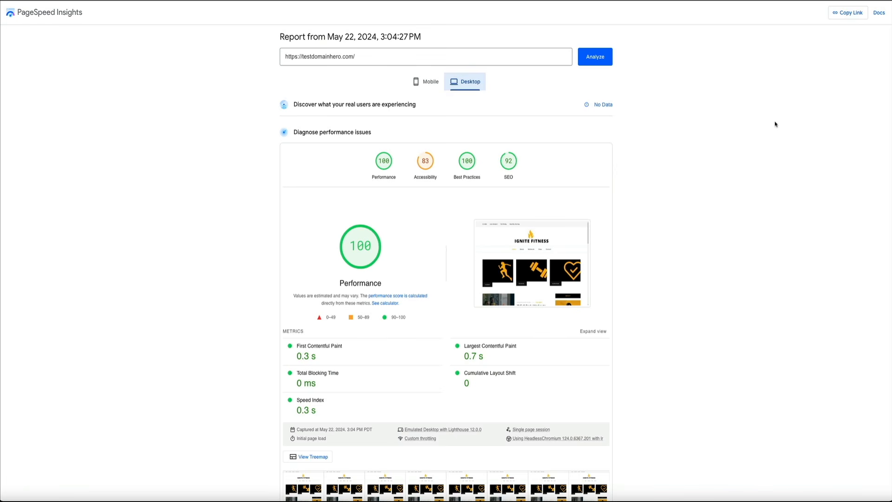
{"action": "left_click", "coordinate": [427, 167]}
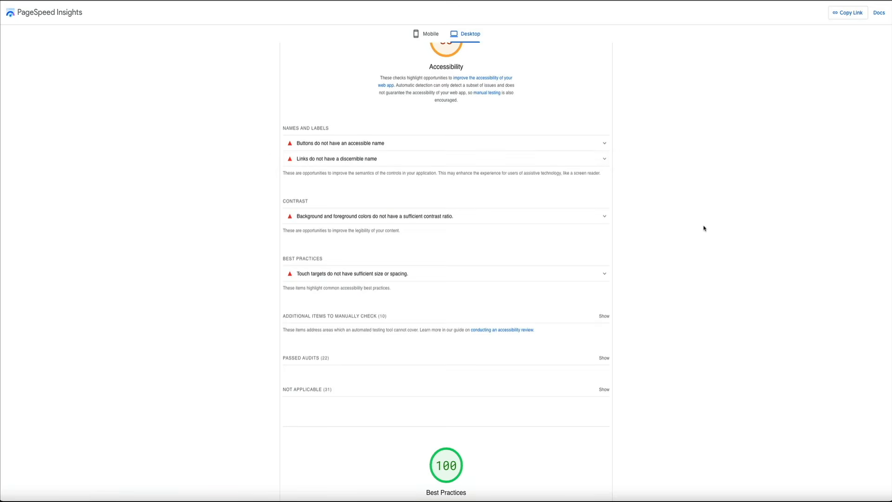